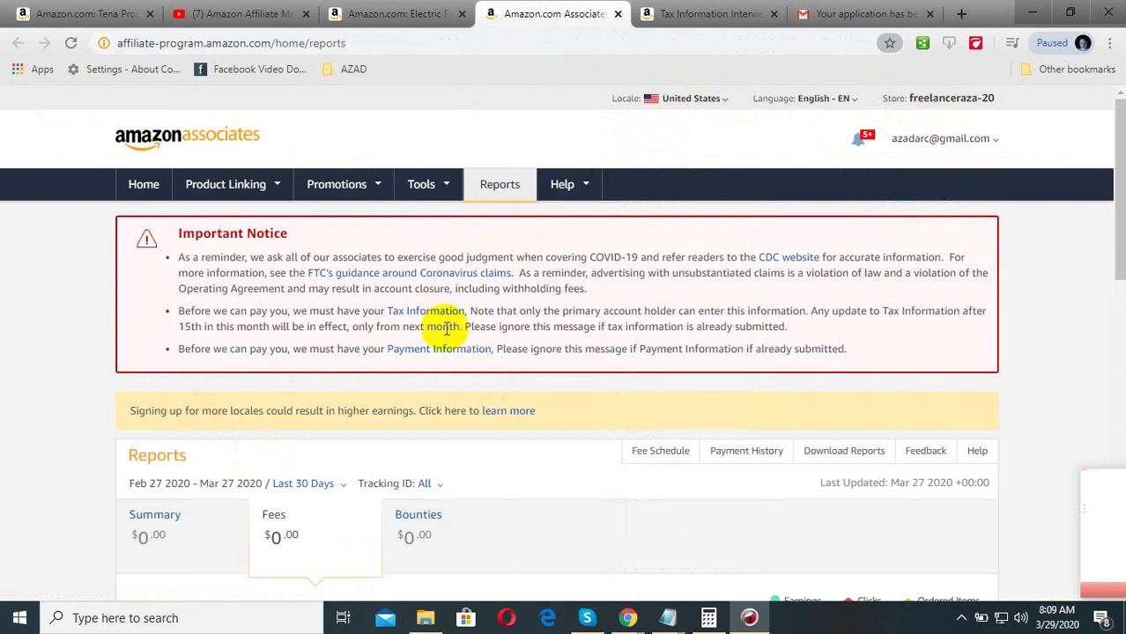
- Go to the Tax Information Interview tab and scroll down to the Tax Identity Information section
scroll(447, 357, down, 3)
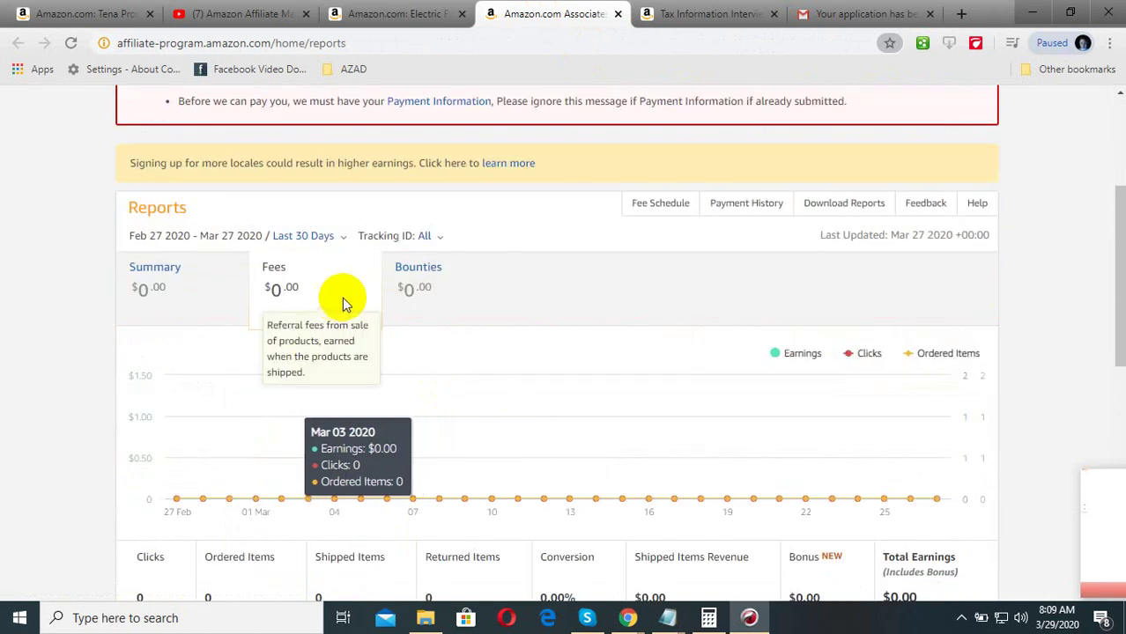
scroll(342, 297, down, 1)
scroll(505, 385, down, 3)
scroll(601, 403, down, 3)
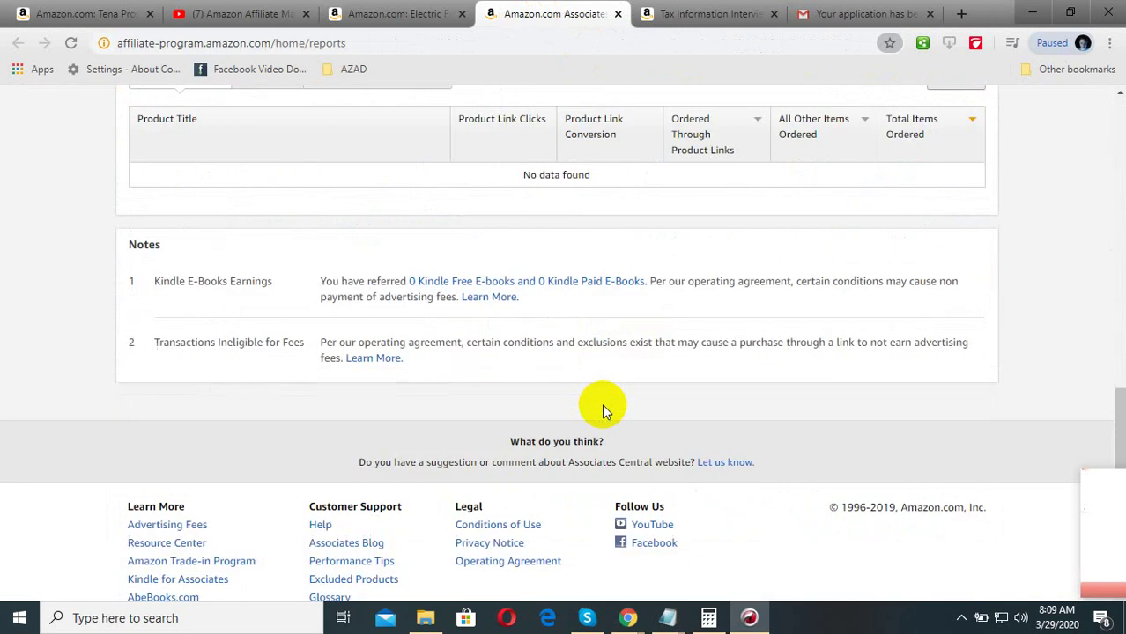
scroll(378, 392, up, 8)
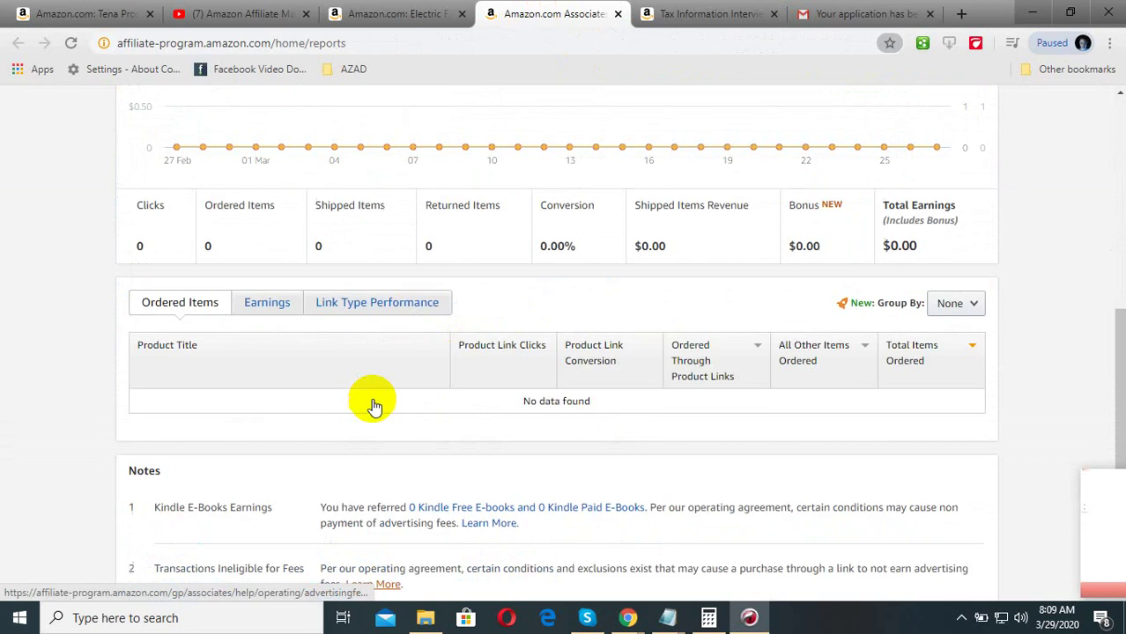
scroll(394, 378, up, 1)
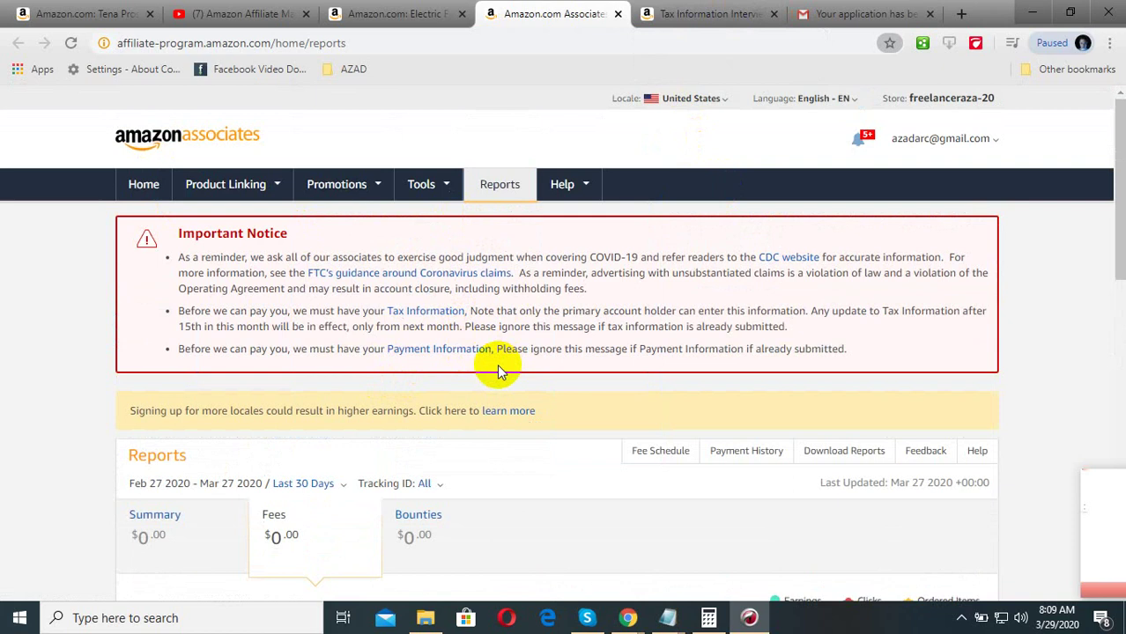
click(705, 13)
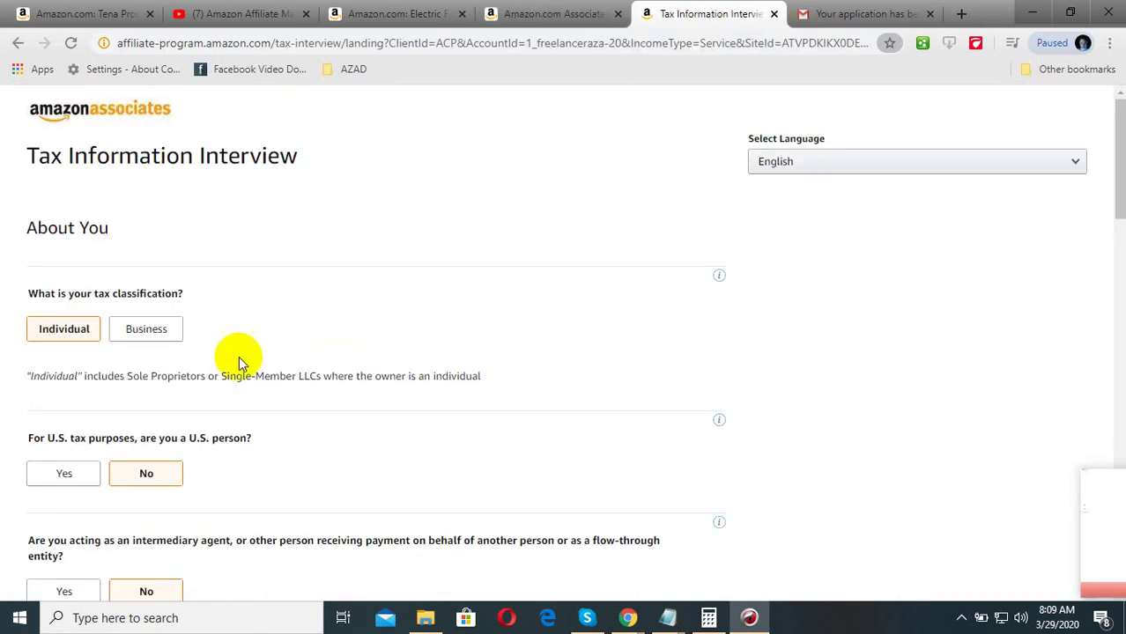
click(599, 13)
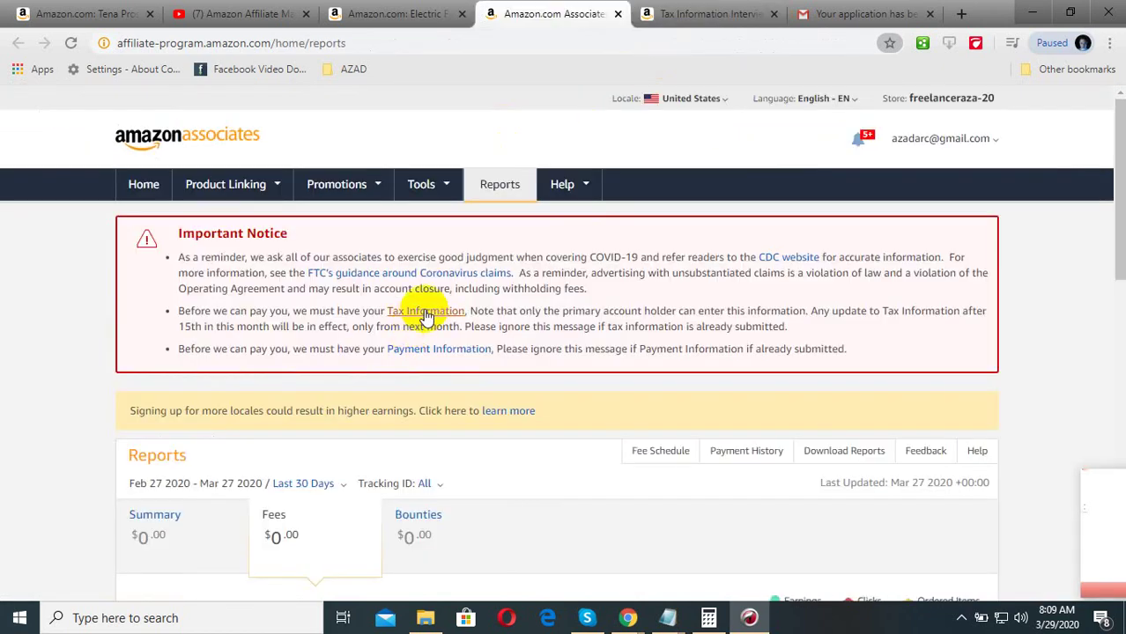
click(657, 13)
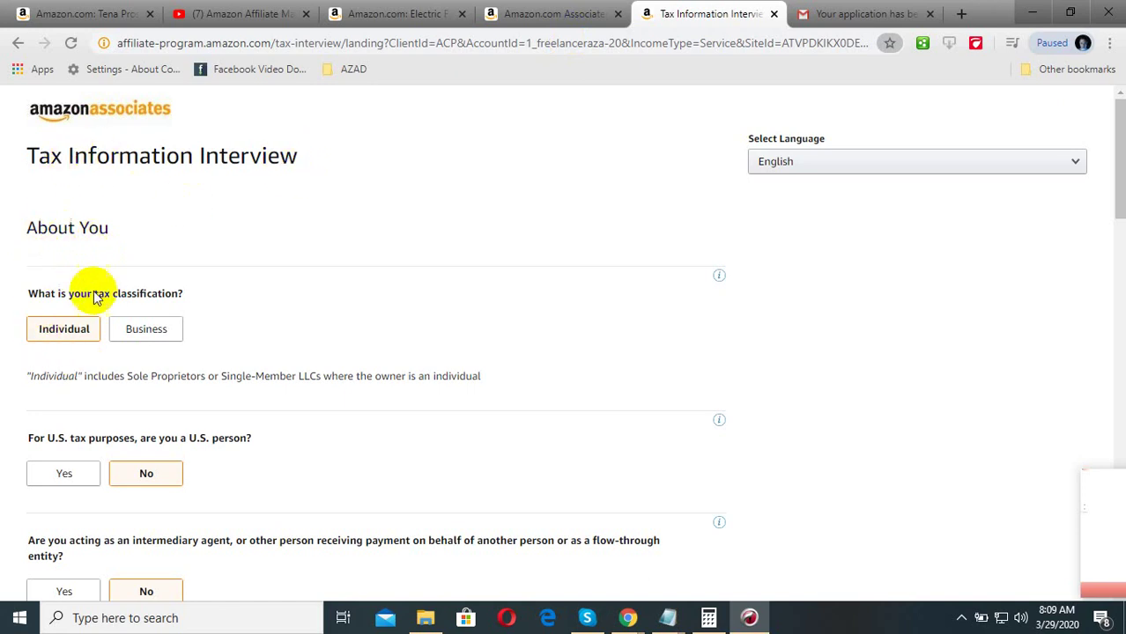
scroll(90, 465, down, 1)
scroll(90, 465, down, 1)
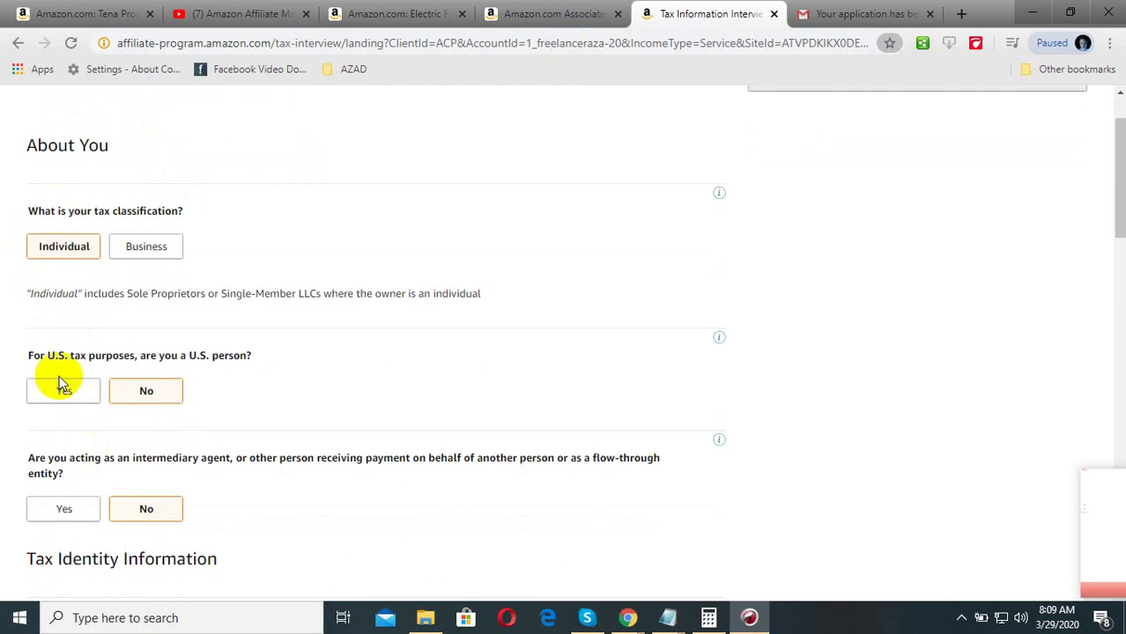
scroll(176, 394, down, 2)
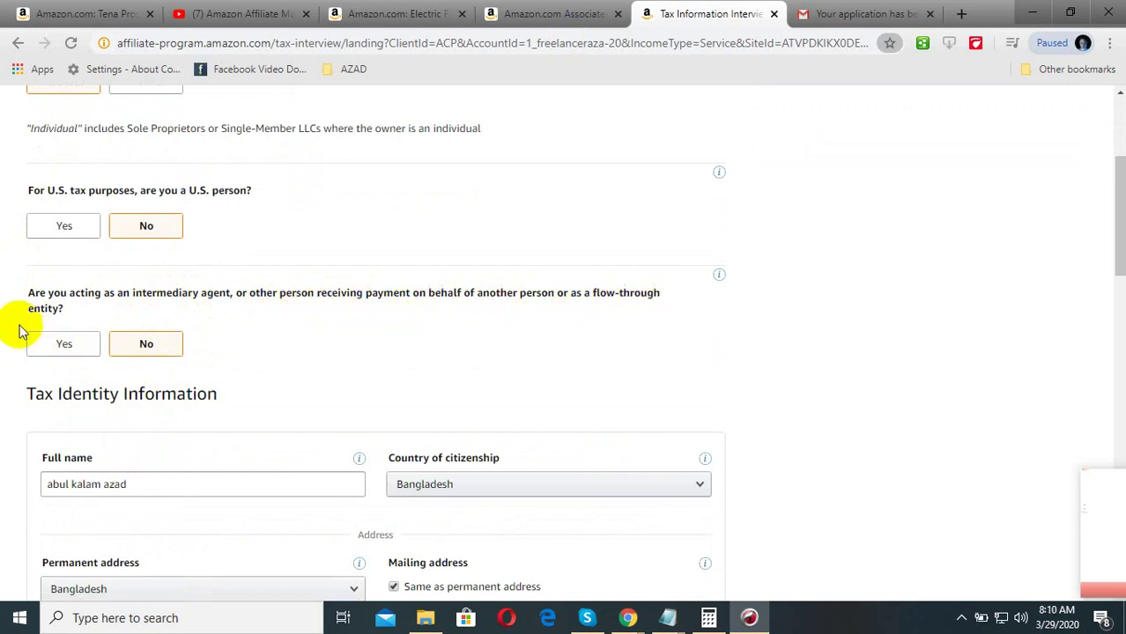
- Keep the full name as it is and delete the extra locality text from the second address line
scroll(132, 337, down, 1)
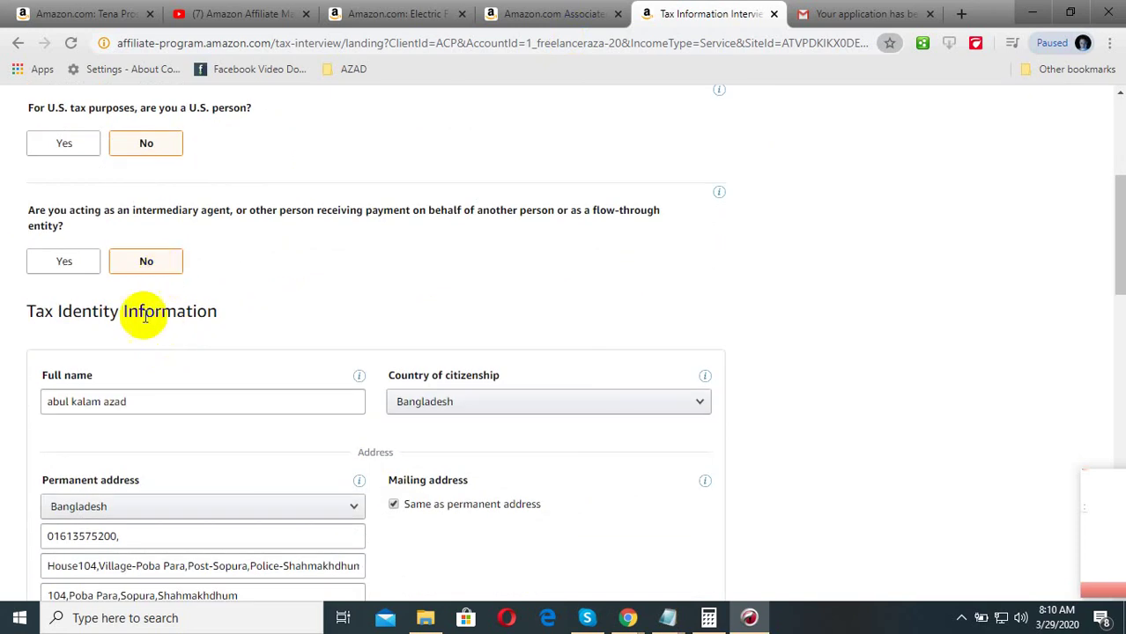
scroll(181, 327, down, 1)
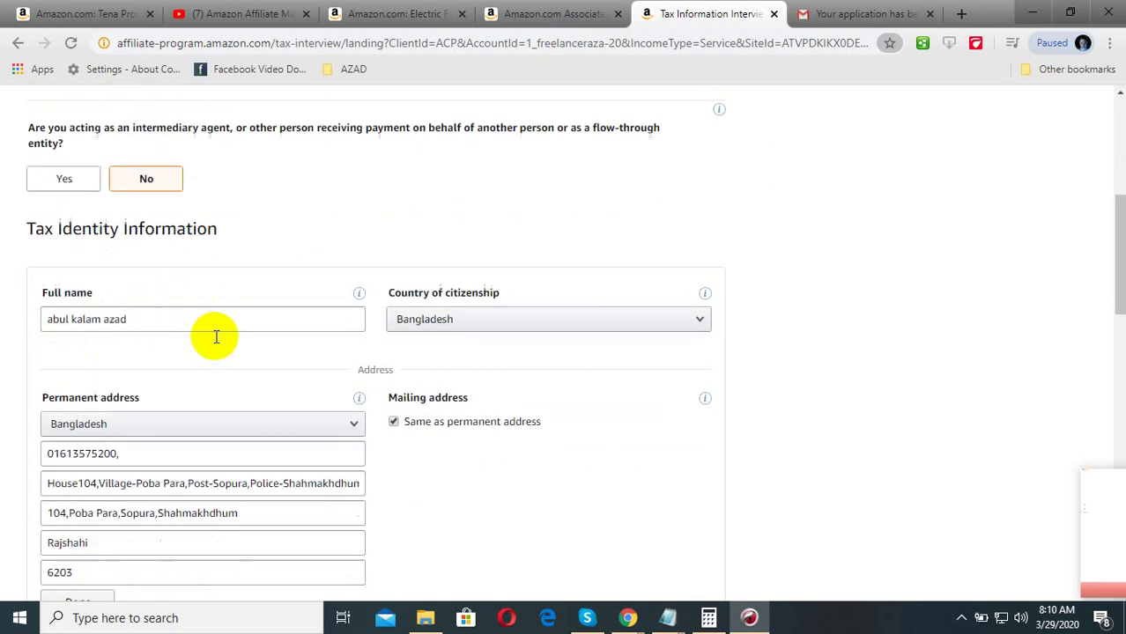
click(165, 322)
click(131, 358)
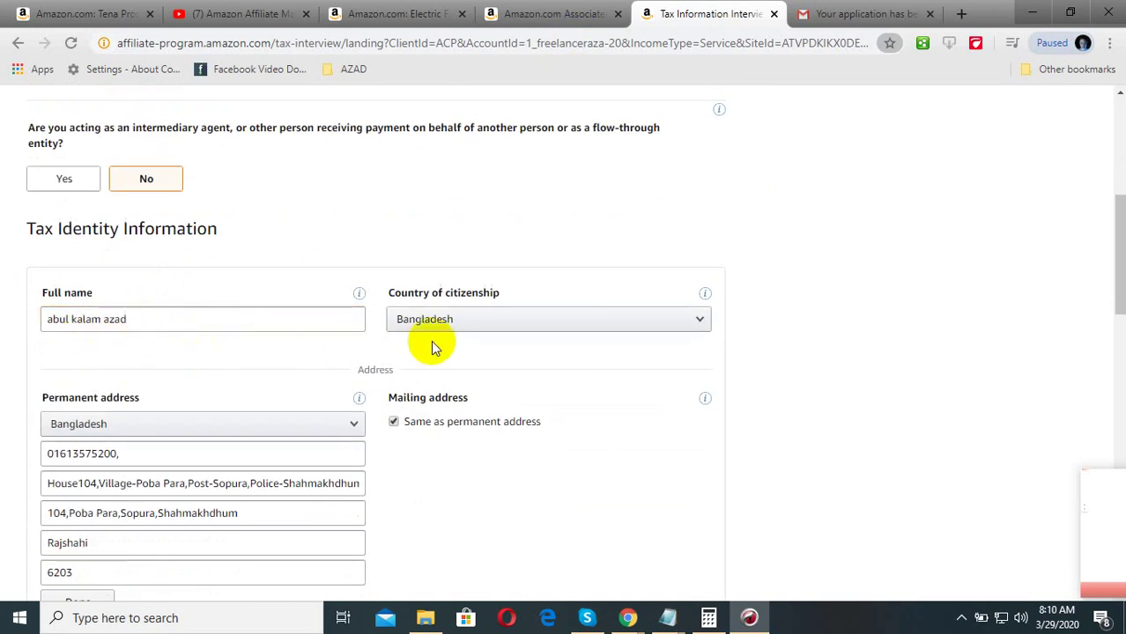
scroll(181, 414, down, 2)
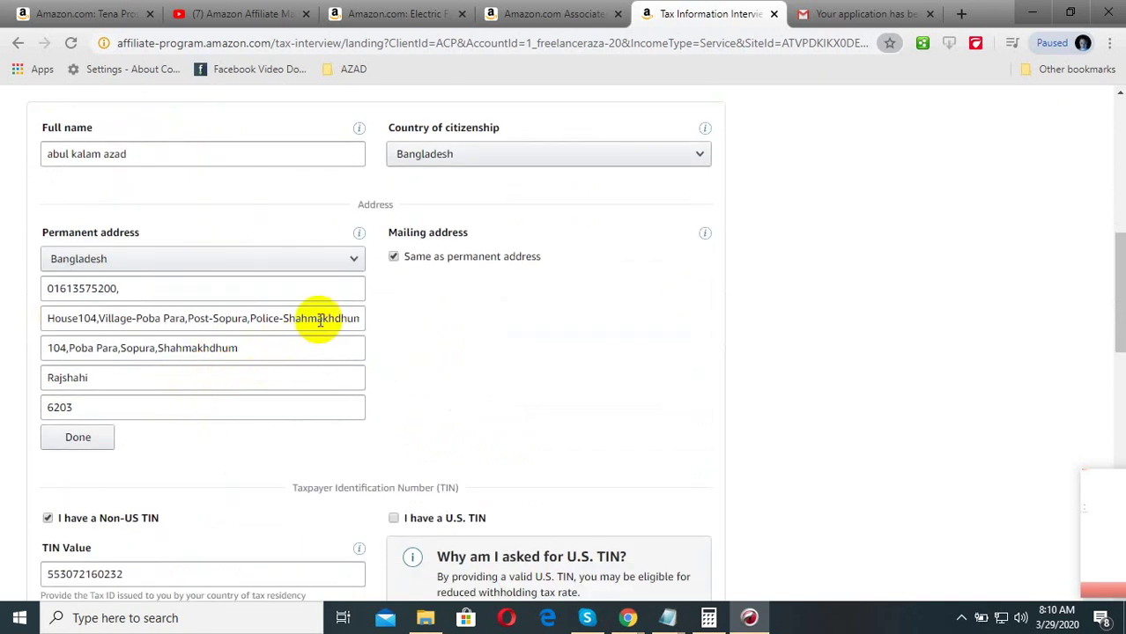
drag(315, 319, 372, 321)
click(299, 347)
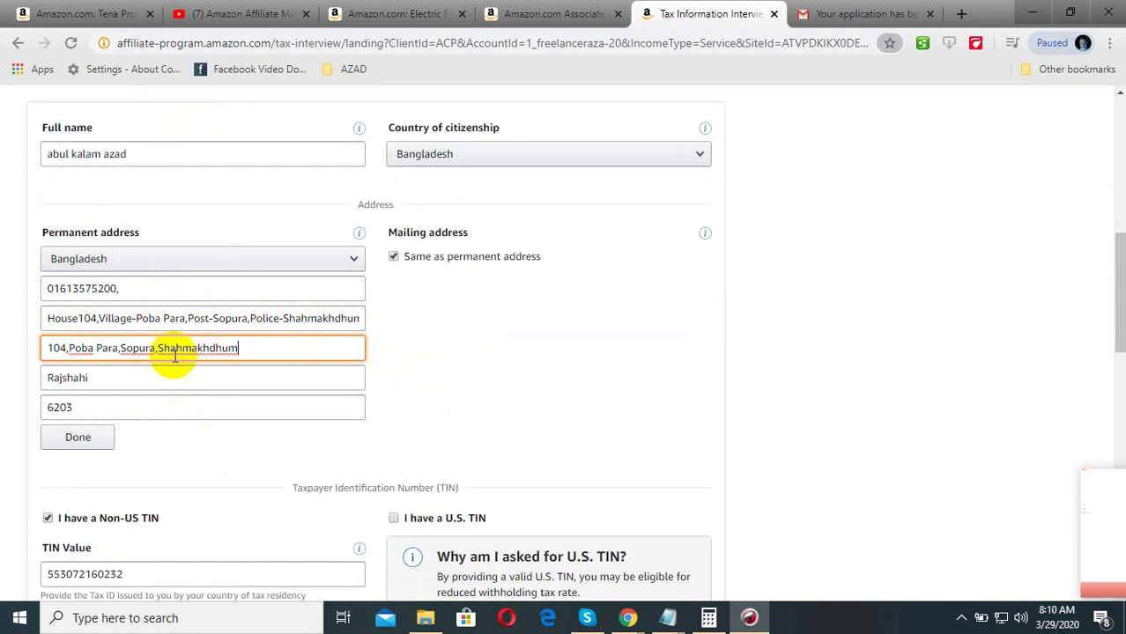
drag(251, 352, 21, 356)
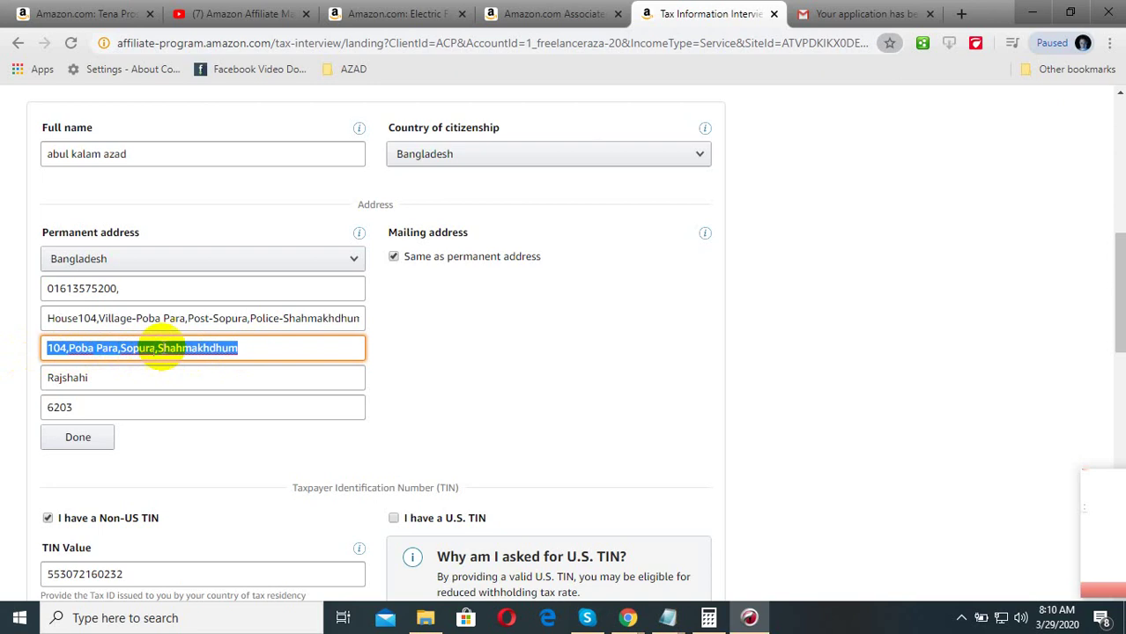
key(BackSpace)
click(519, 377)
- Fill in the City field and copy the same district name into the State field
click(242, 348)
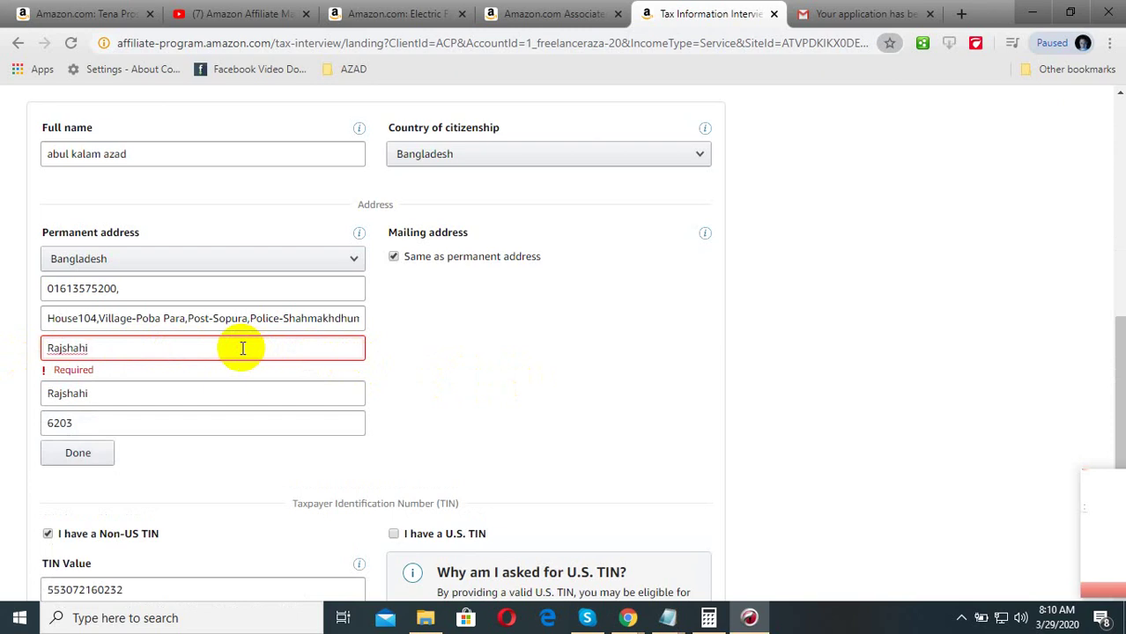
click(507, 367)
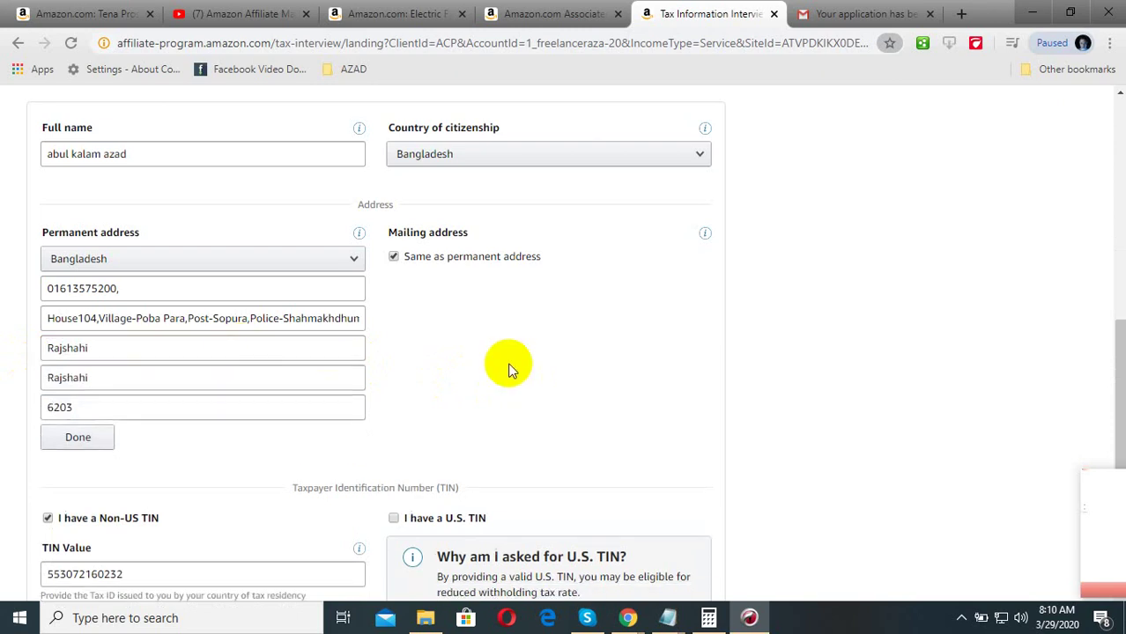
click(118, 374)
double_click(191, 380)
key(ctrl+c)
key(BackSpace)
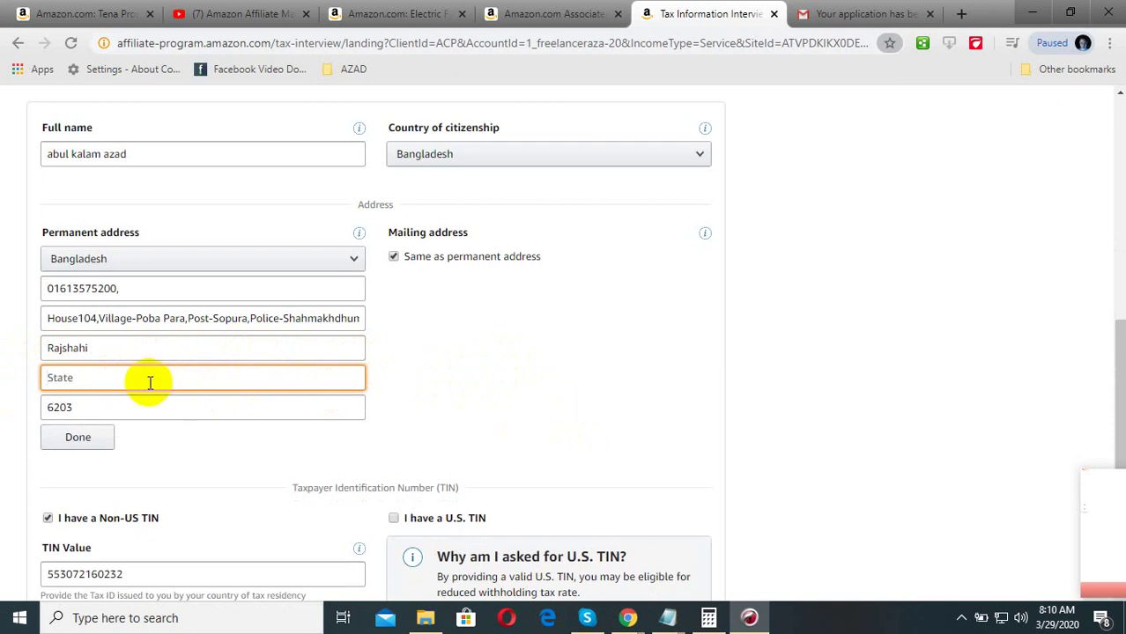
double_click(96, 348)
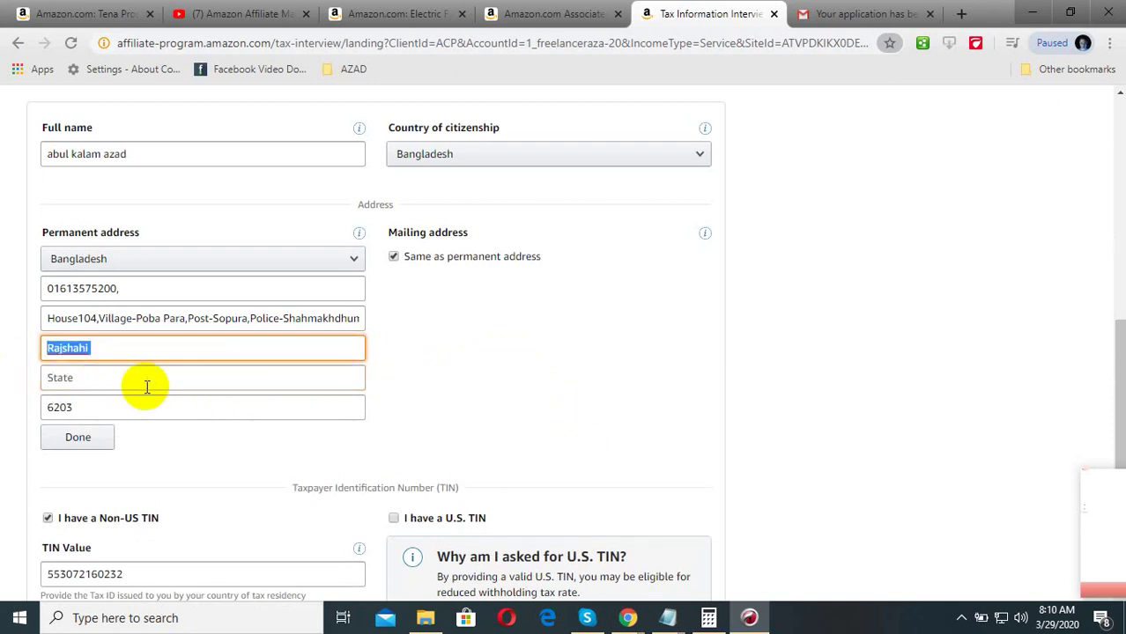
key(ctrl+v)
click(520, 377)
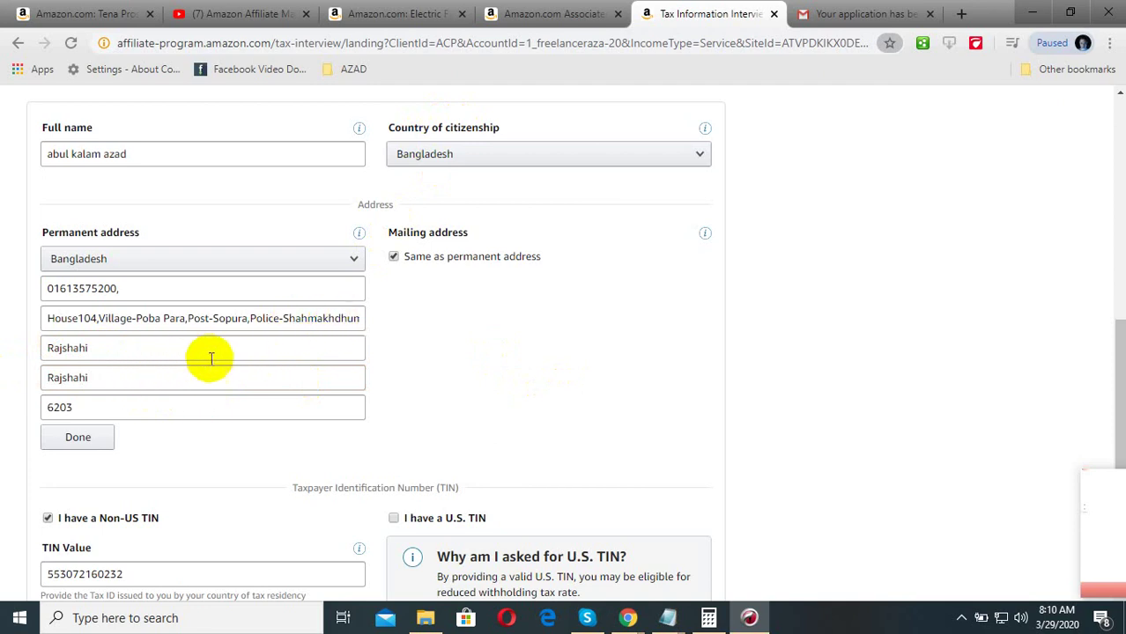
scroll(88, 391, down, 1)
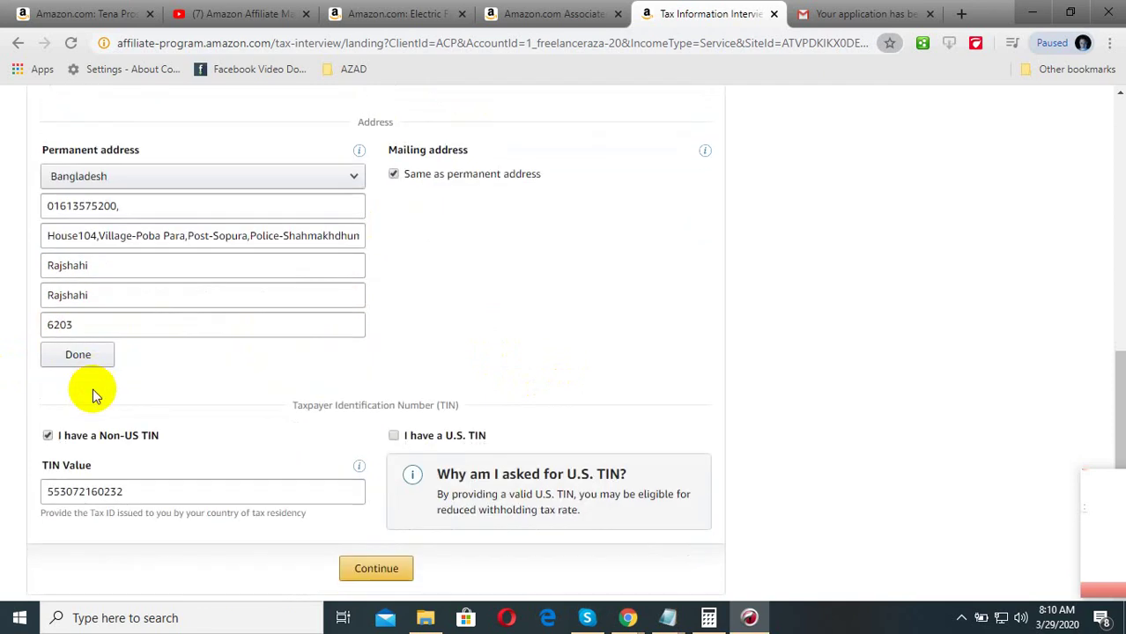
scroll(161, 419, down, 1)
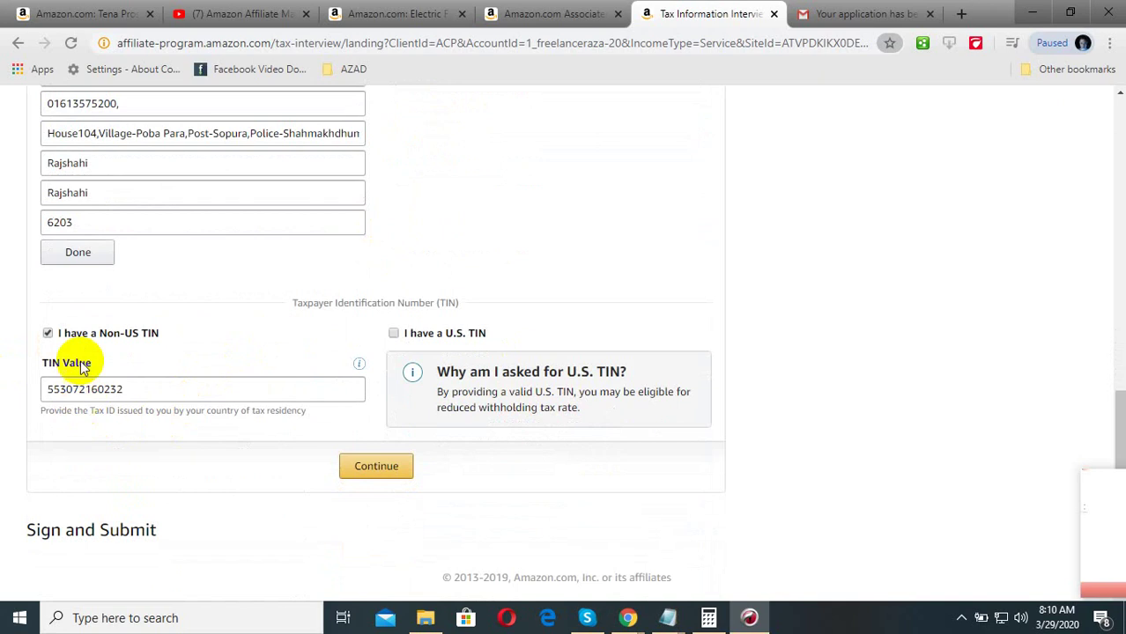
scroll(101, 335, up, 1)
scroll(99, 330, up, 1)
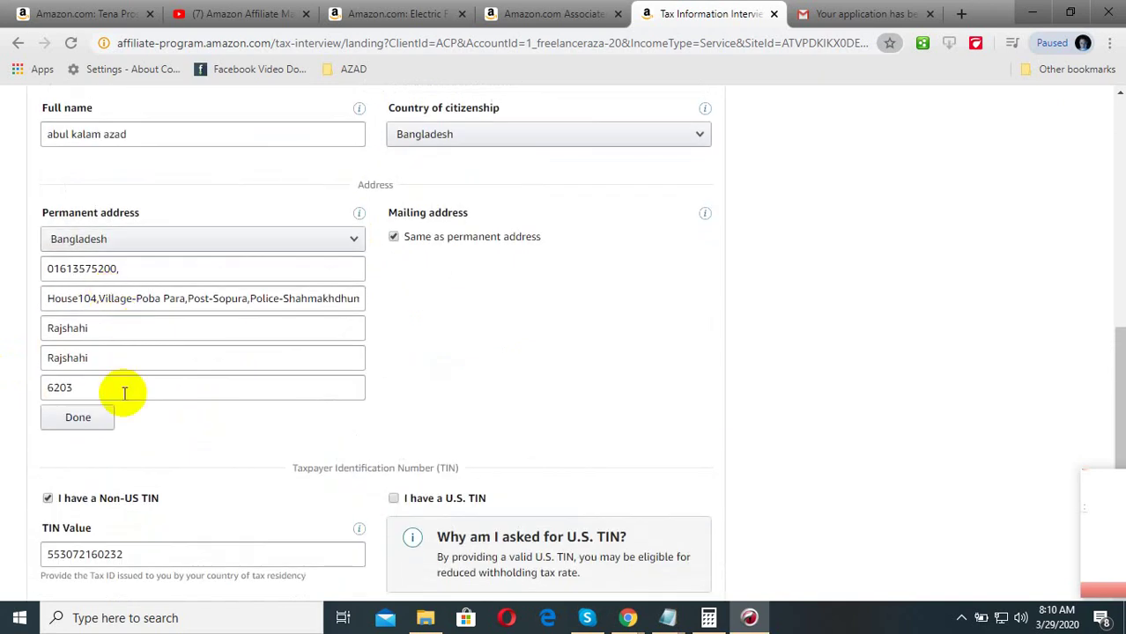
- Replace the phone number on the first address line with the new number, dropping the trailing comma
click(141, 267)
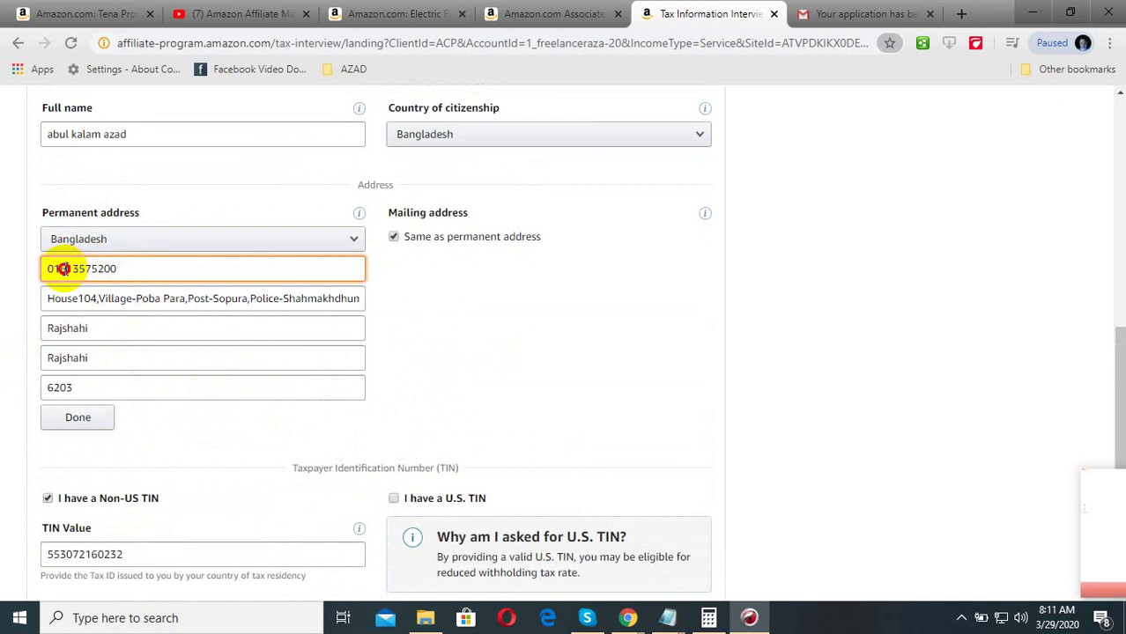
drag(110, 270, 24, 284)
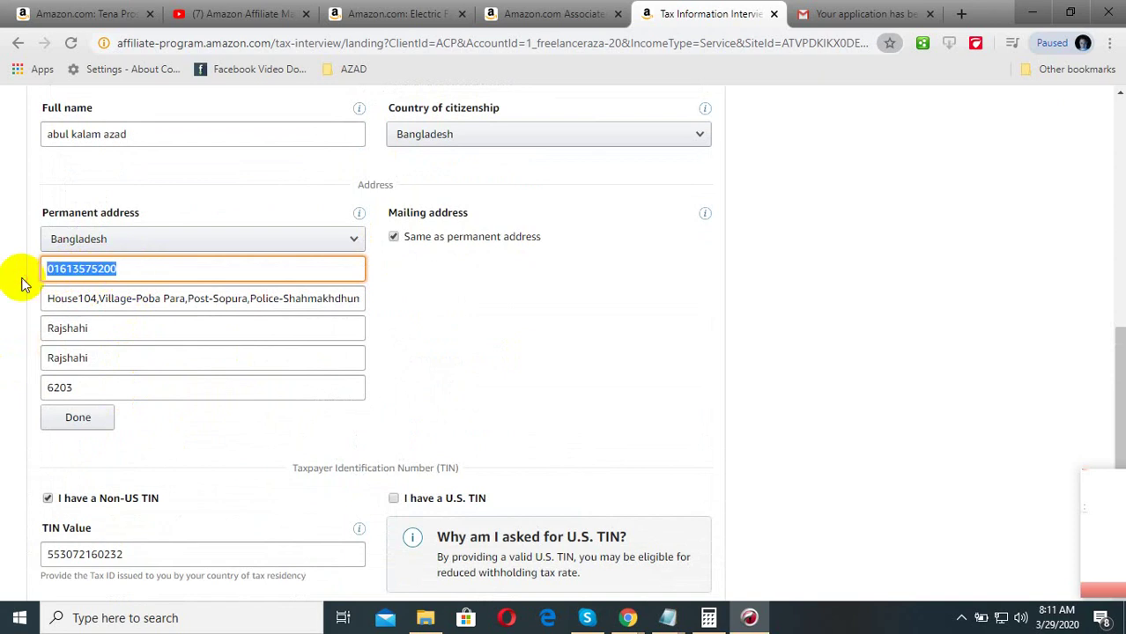
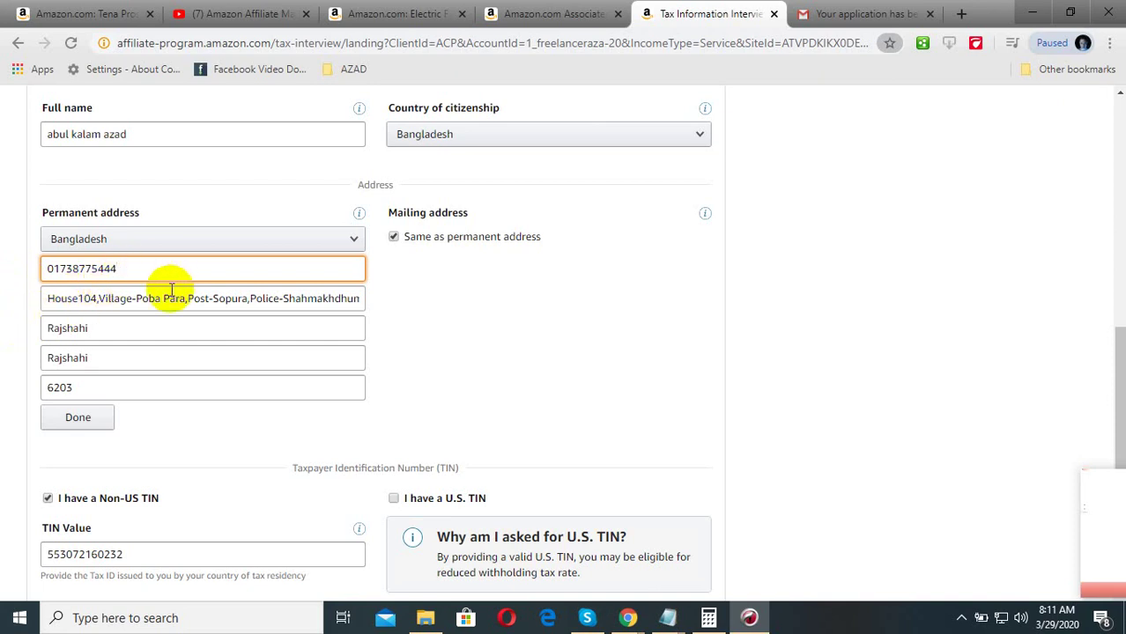
click(832, 326)
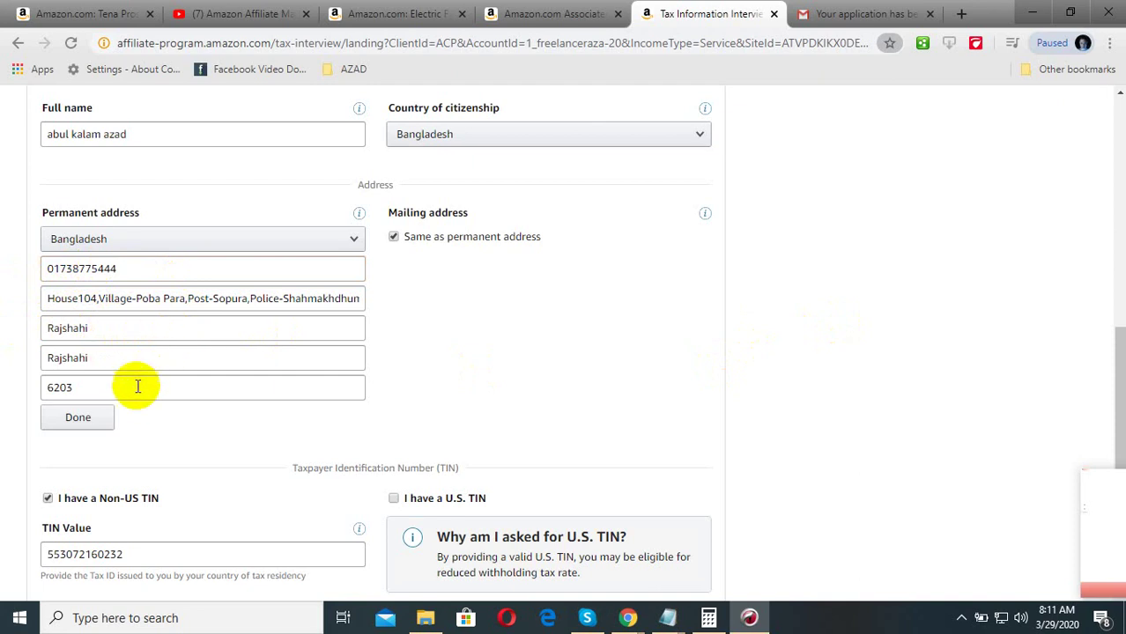
scroll(125, 409, down, 2)
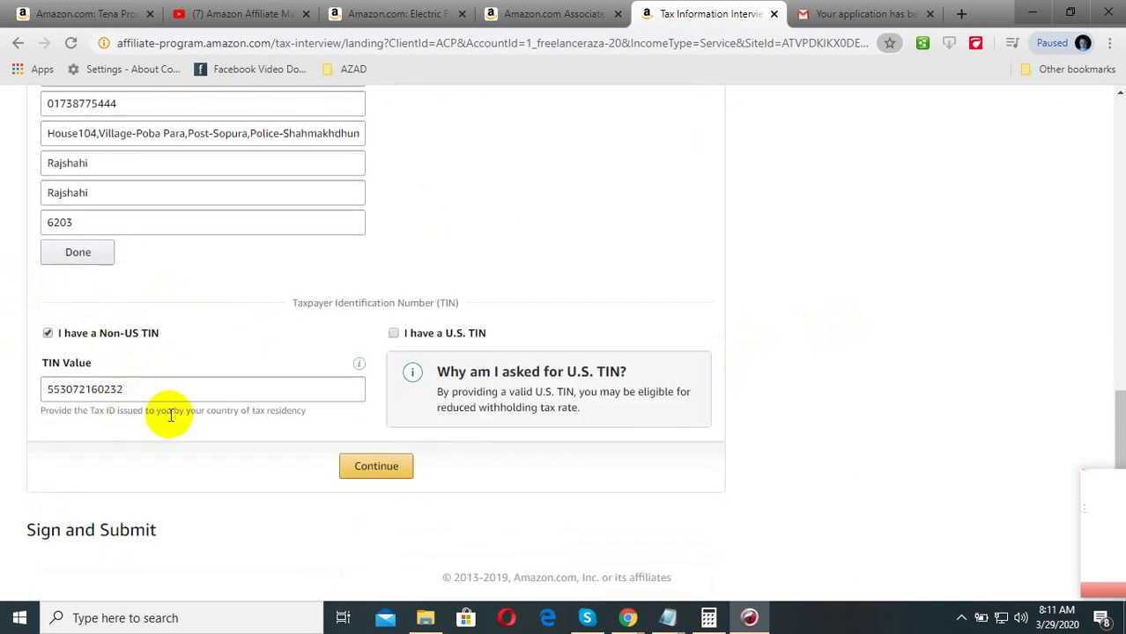
scroll(143, 401, up, 2)
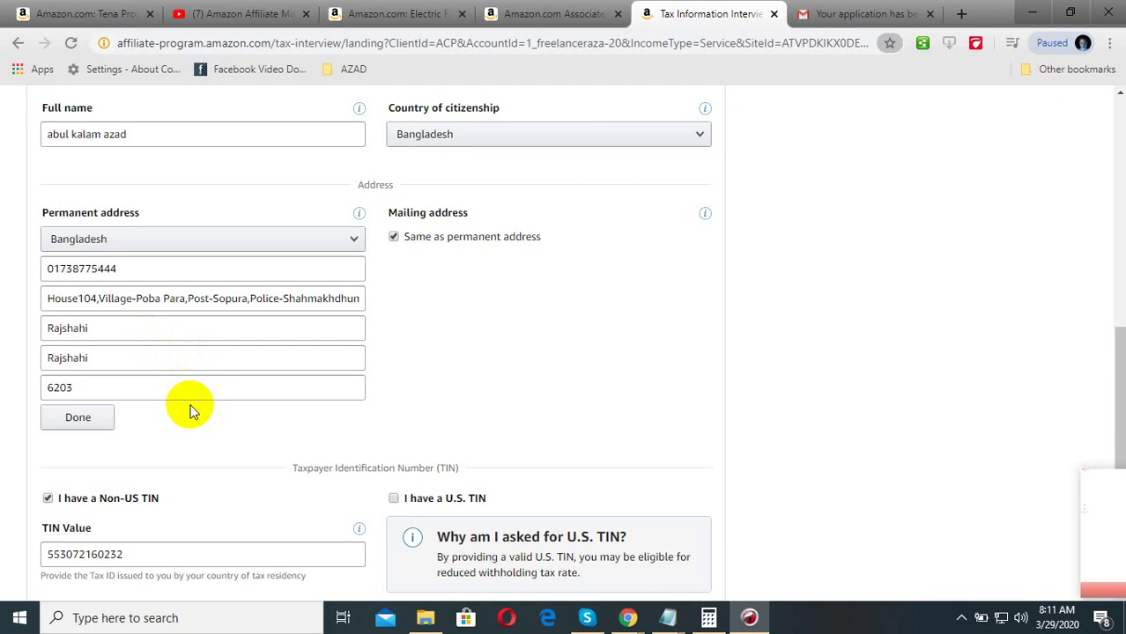
scroll(194, 413, down, 3)
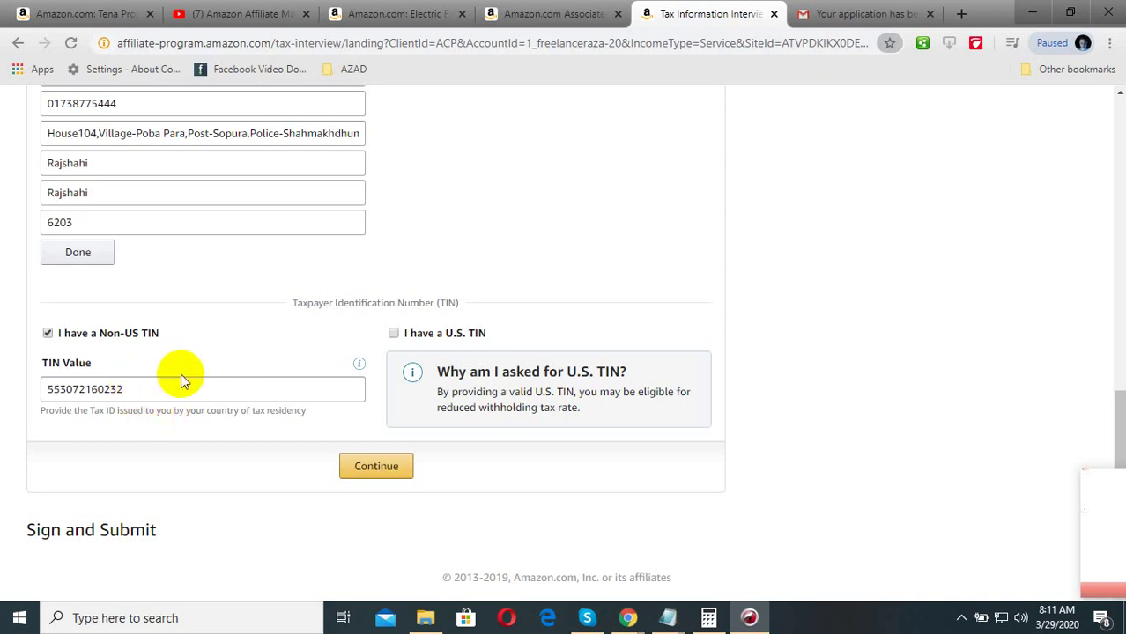
click(395, 333)
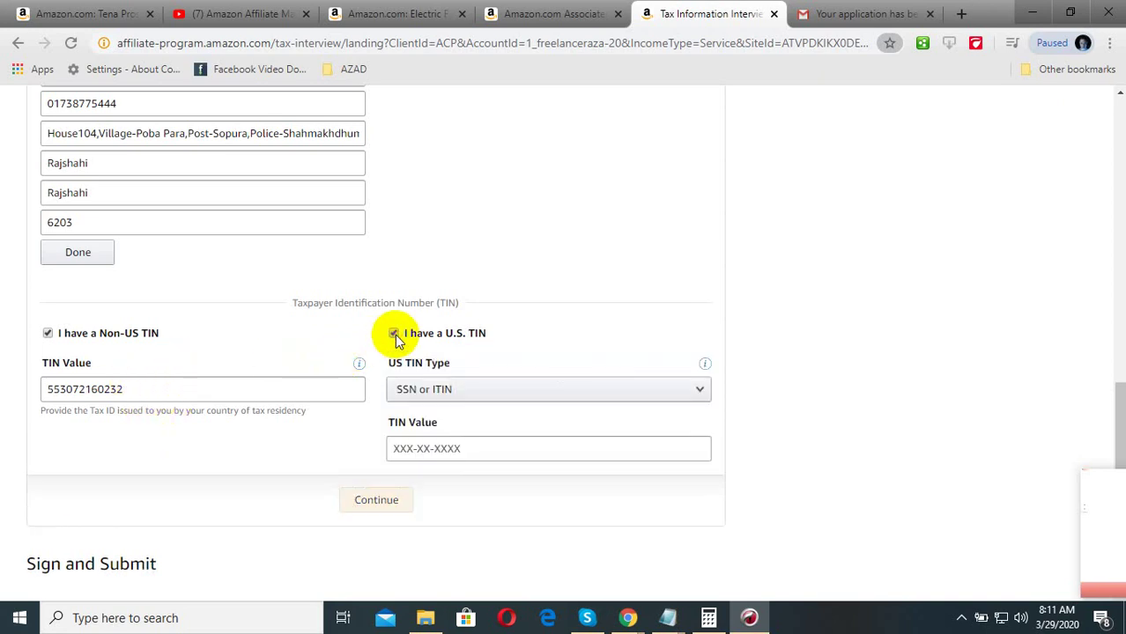
click(394, 334)
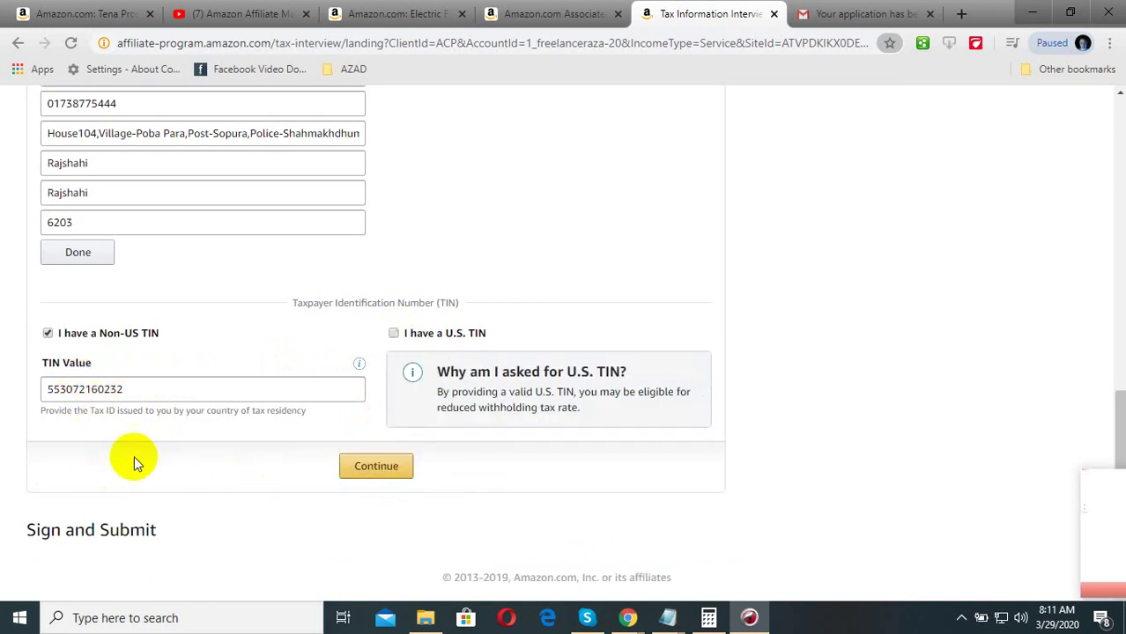
scroll(188, 533, up, 6)
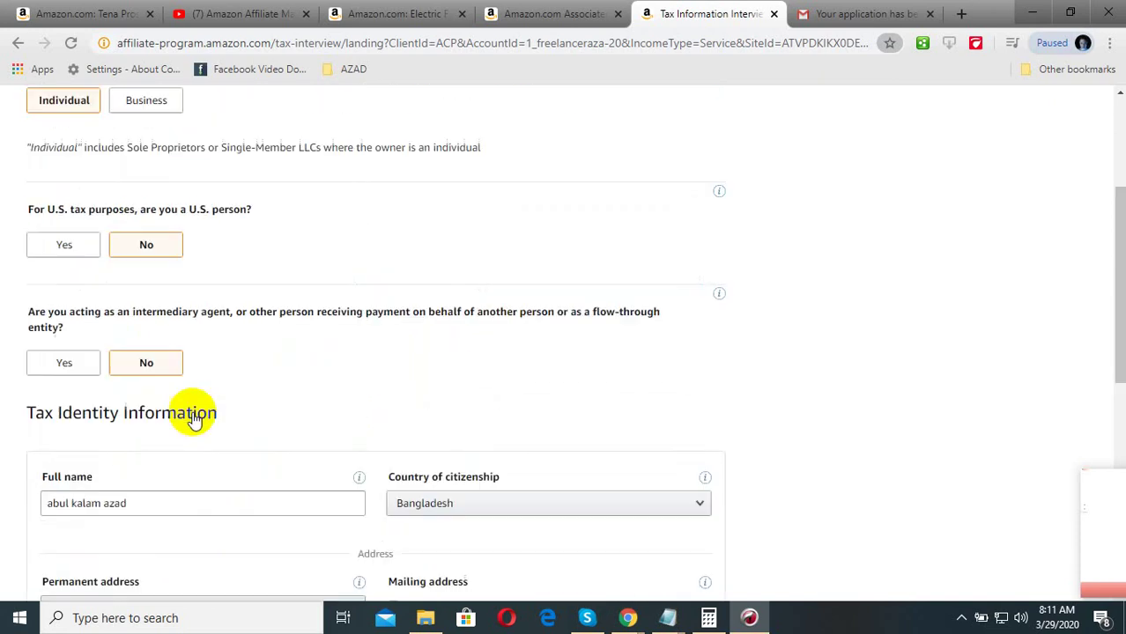
scroll(181, 421, up, 2)
scroll(161, 423, down, 8)
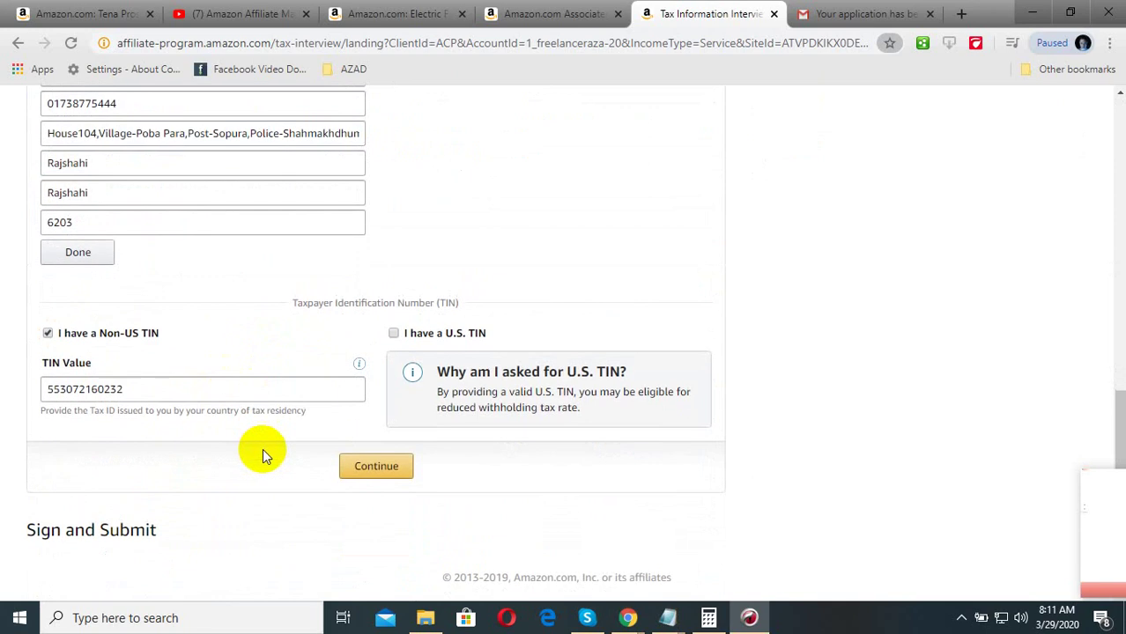
- Confirm the identity and TIN details, check the service location and signature, then save and preview
click(365, 467)
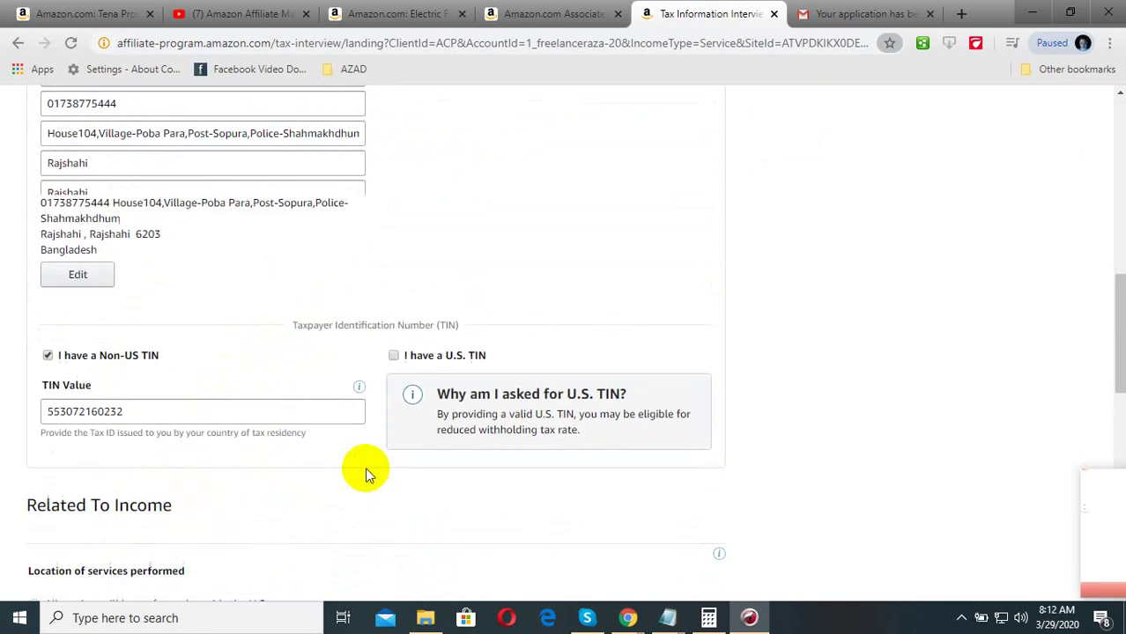
scroll(33, 359, down, 1)
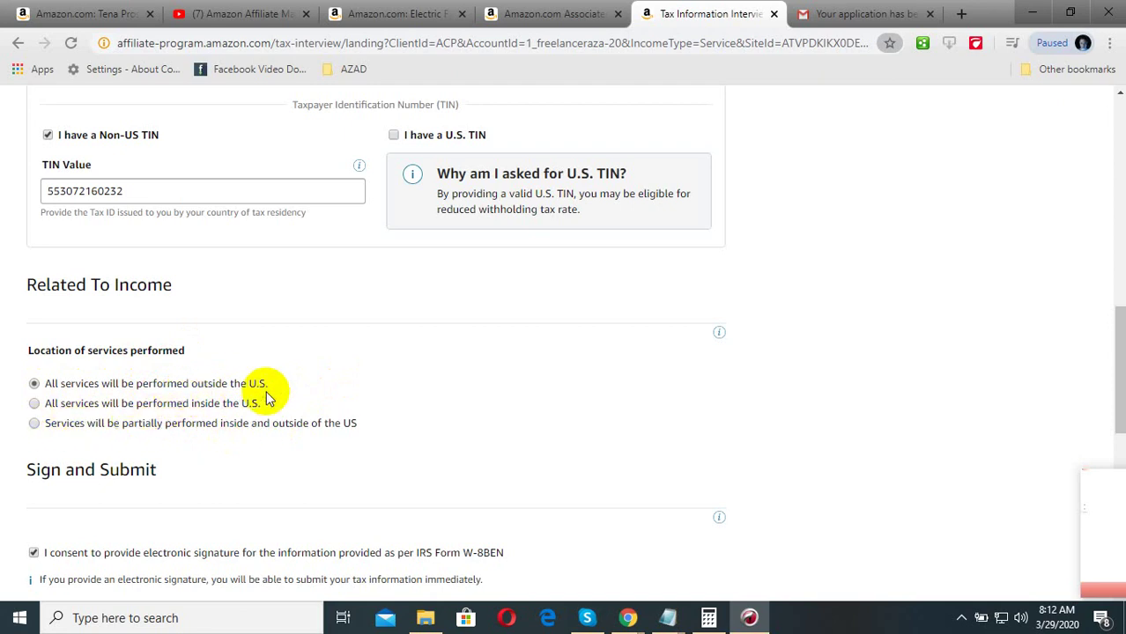
scroll(266, 397, down, 1)
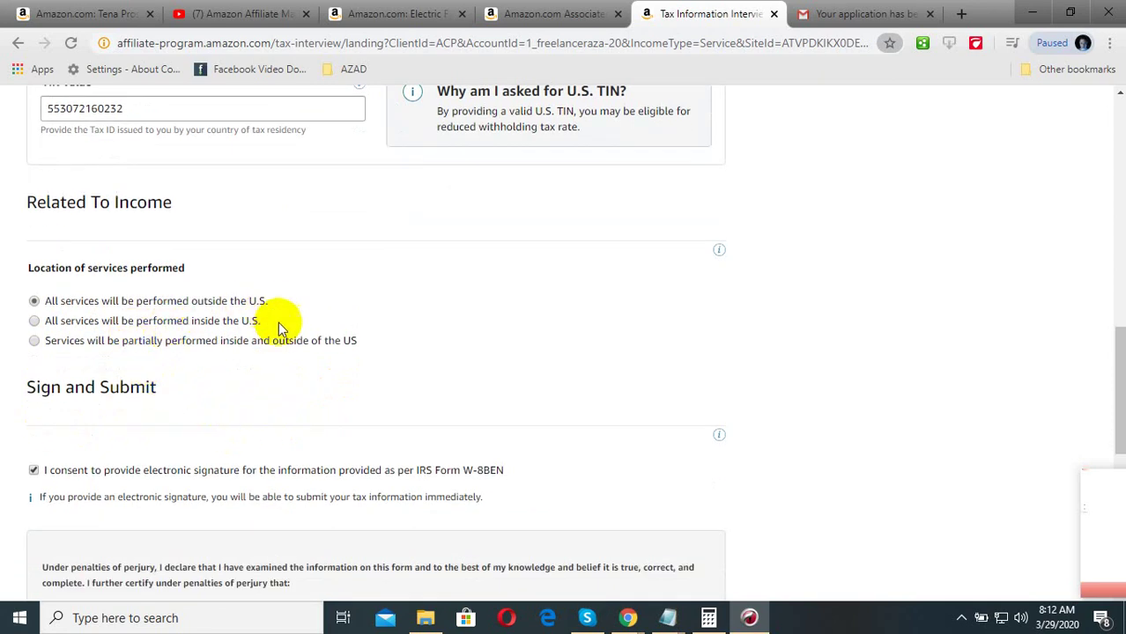
scroll(278, 322, down, 1)
scroll(106, 317, down, 3)
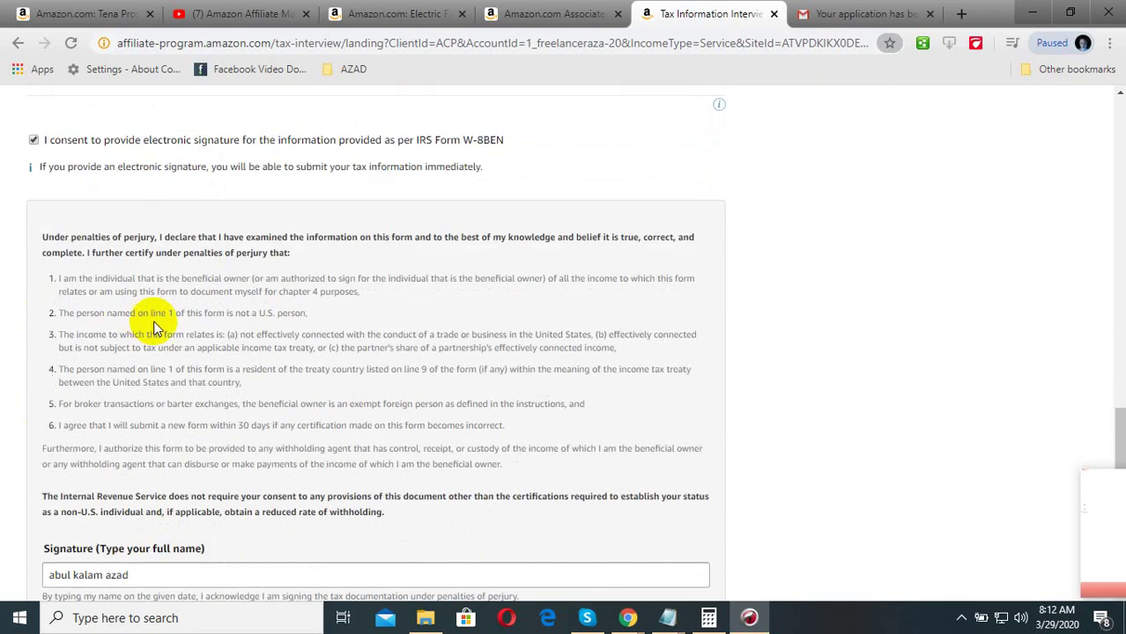
scroll(299, 317, up, 2)
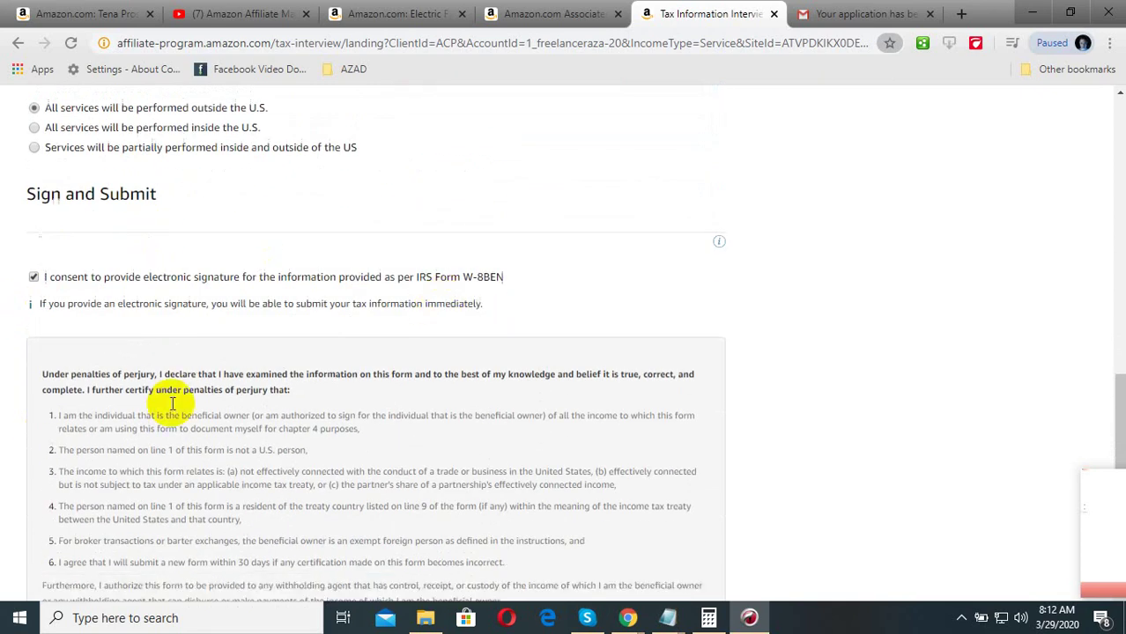
scroll(173, 403, down, 4)
scroll(138, 371, down, 1)
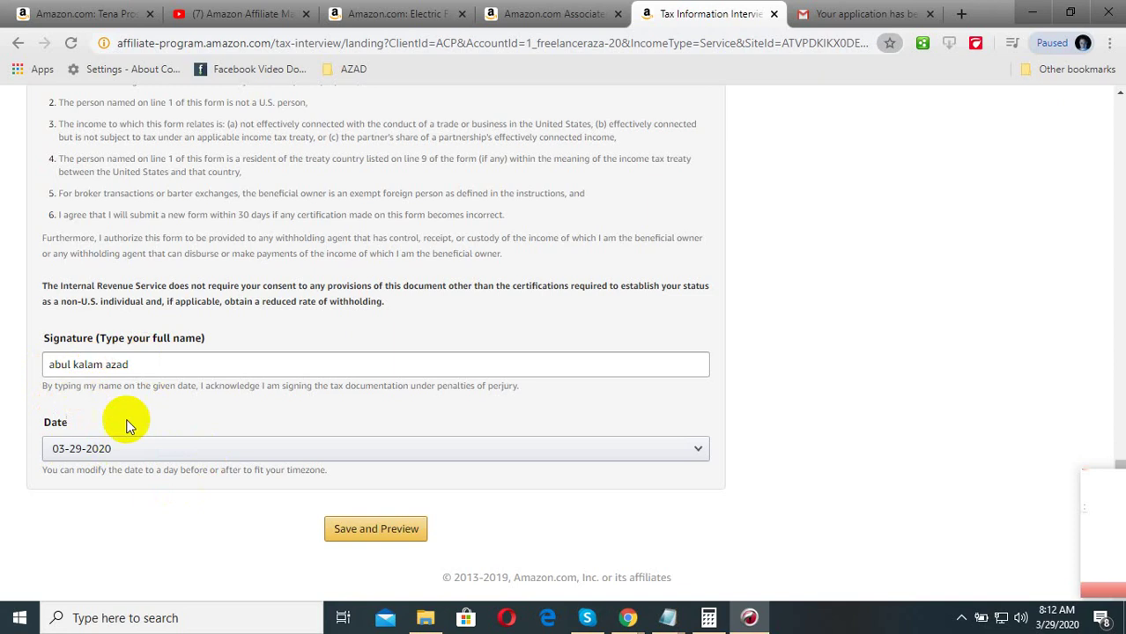
click(356, 536)
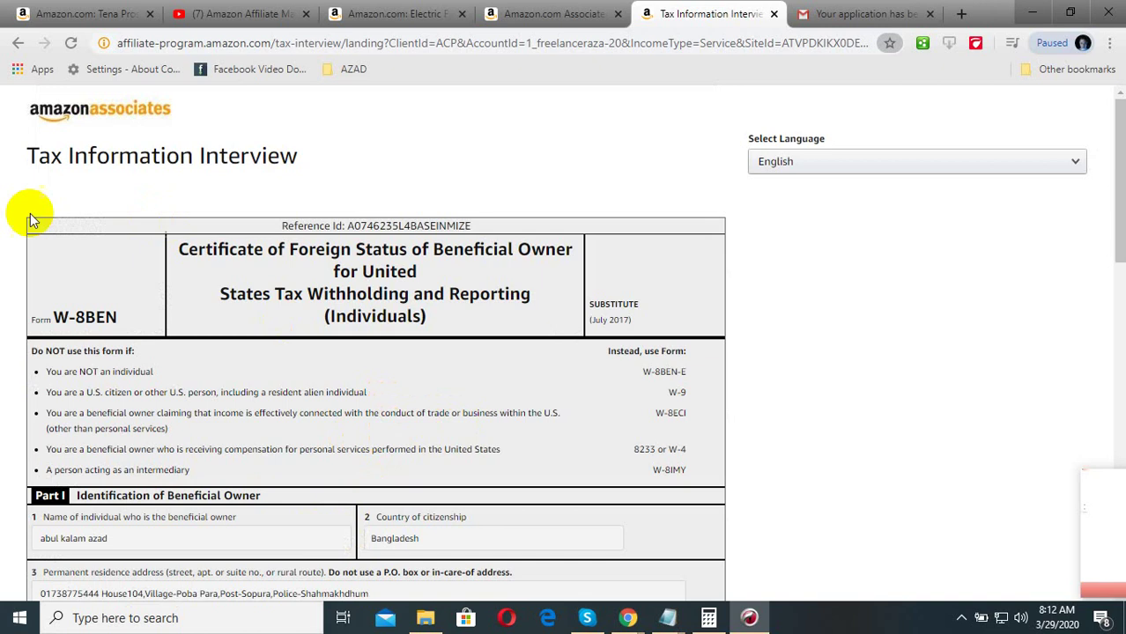
- Review the W-8BEN preview's Parts I–III: identity, foreign TIN and signed certification
scroll(372, 337, down, 2)
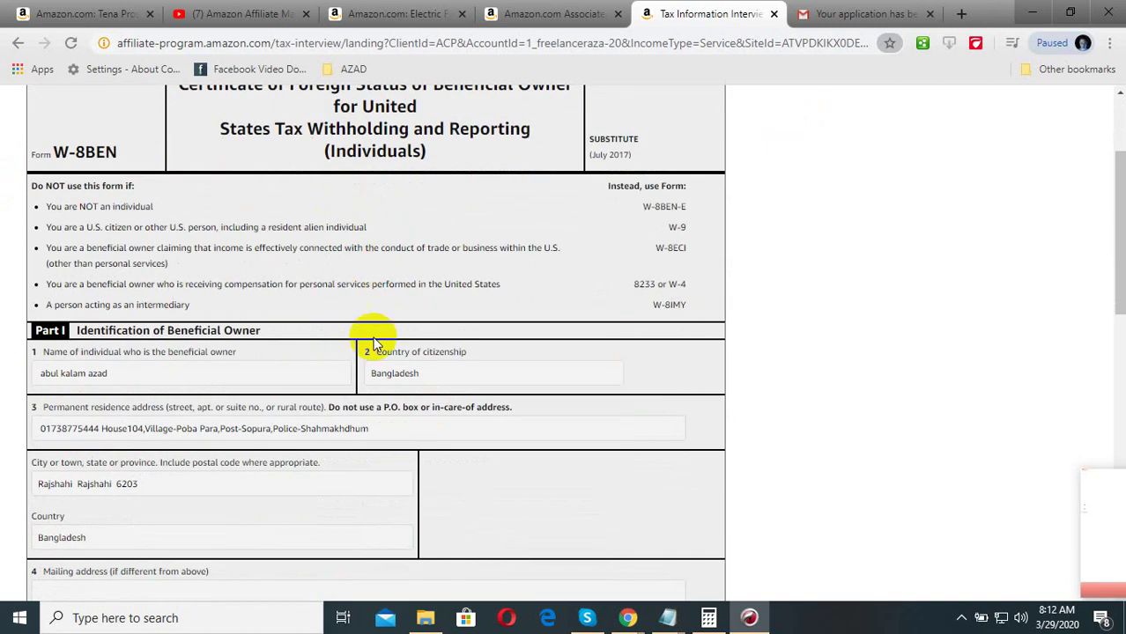
scroll(97, 396, down, 9)
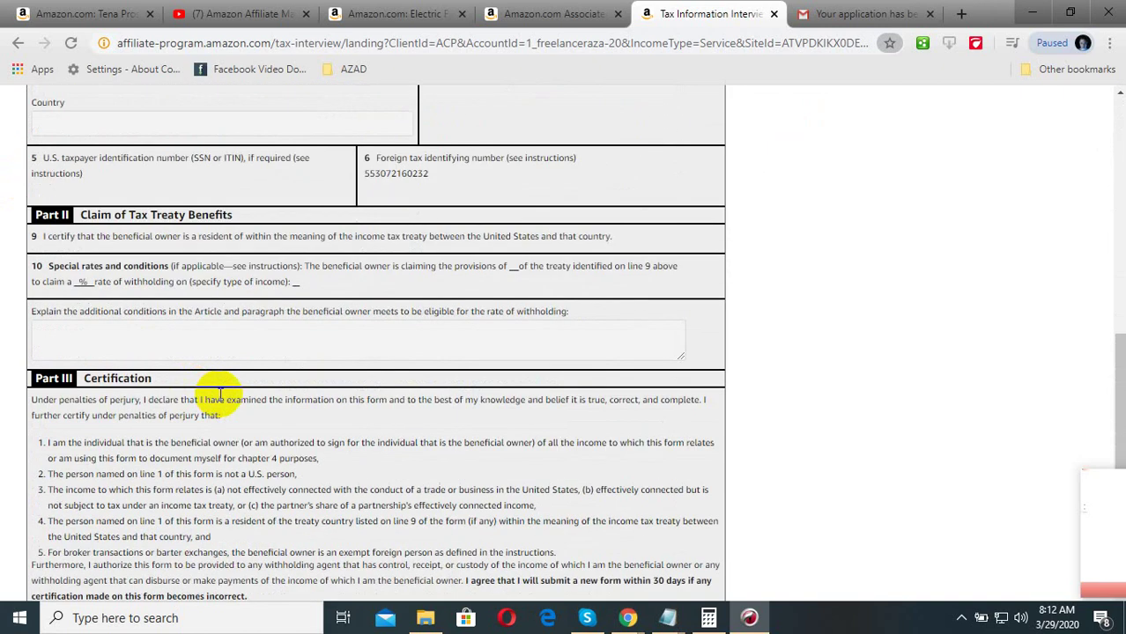
scroll(234, 397, up, 4)
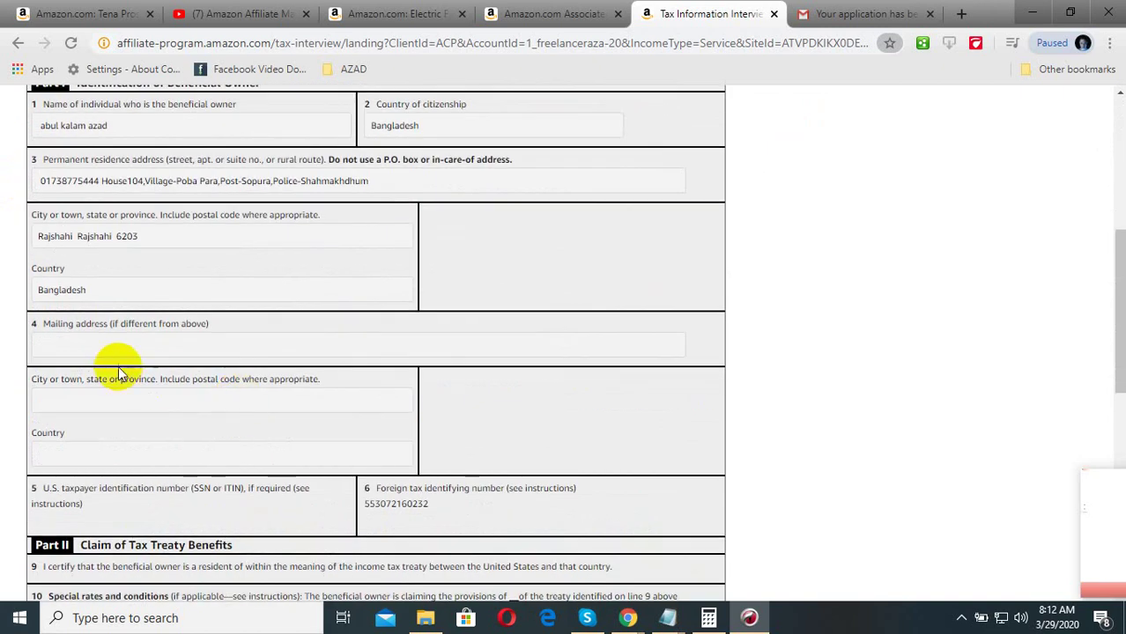
scroll(228, 387, down, 4)
scroll(236, 414, down, 4)
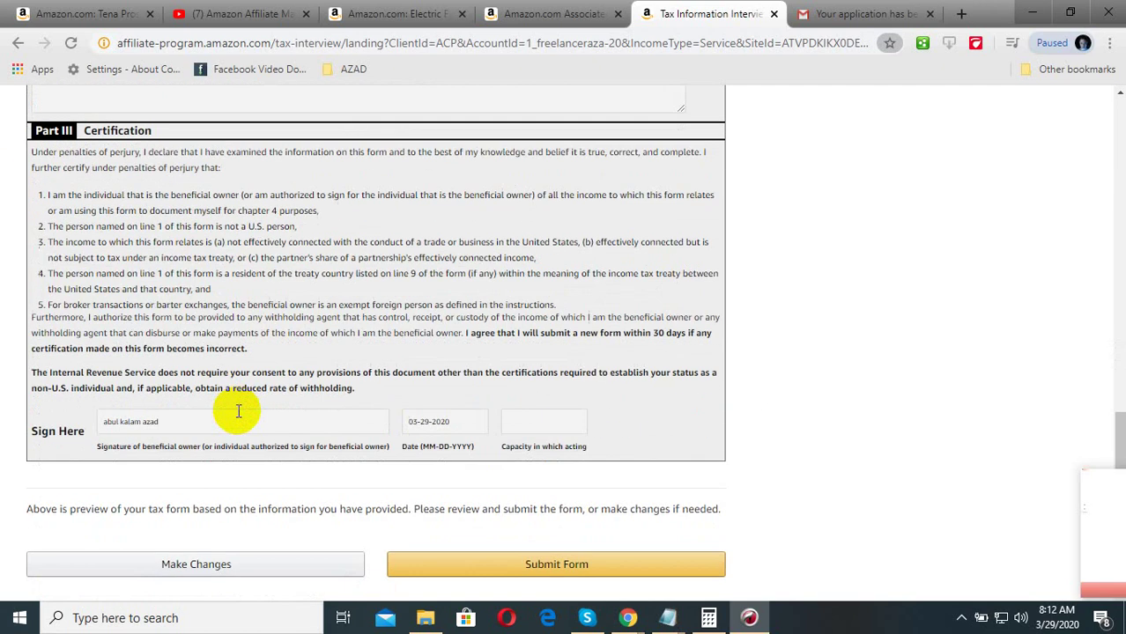
scroll(273, 415, up, 6)
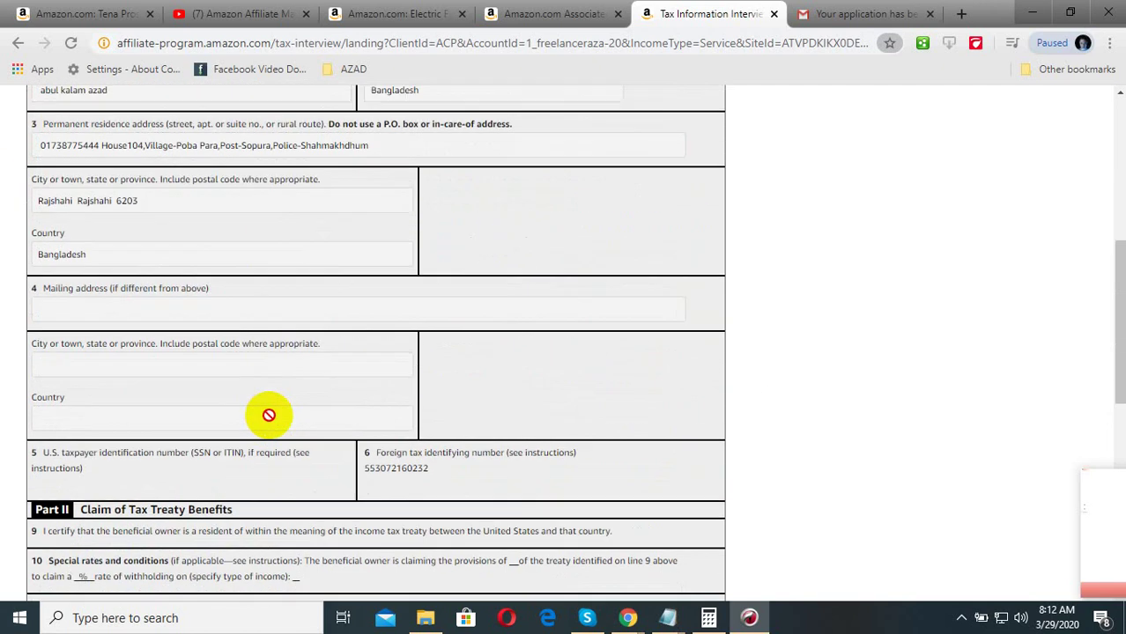
scroll(175, 421, up, 2)
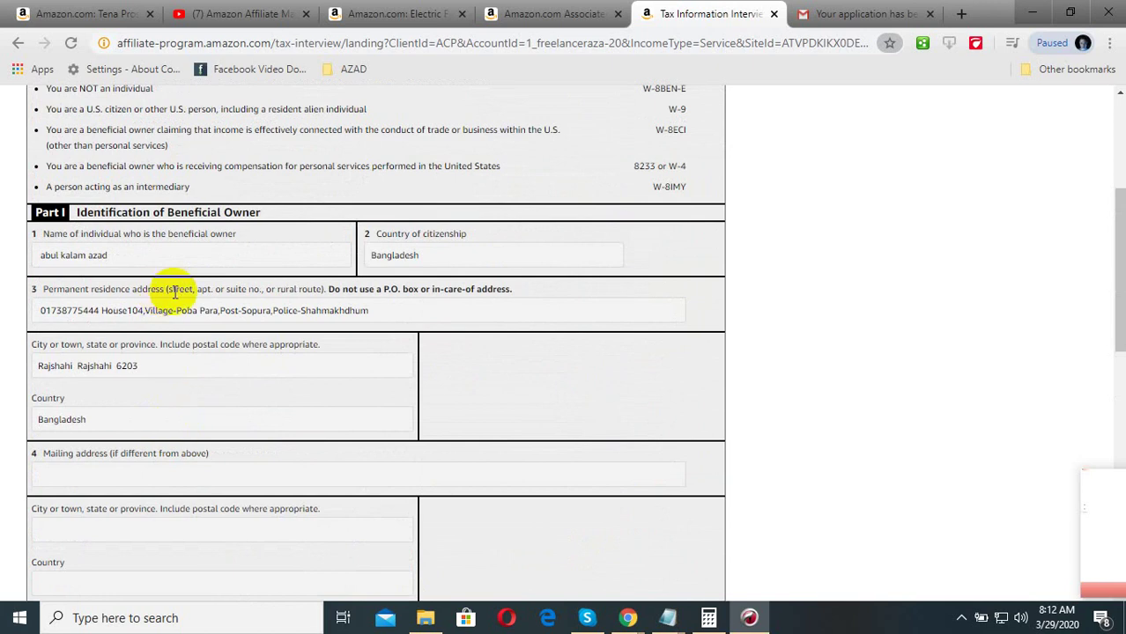
scroll(301, 264, up, 1)
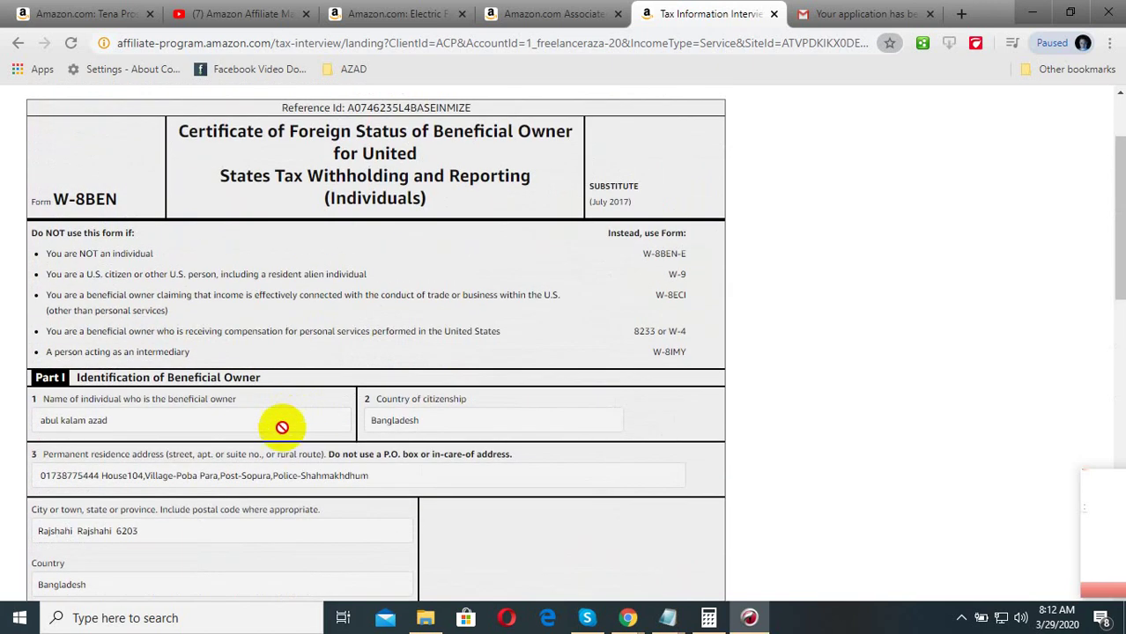
scroll(282, 428, down, 4)
scroll(277, 445, down, 2)
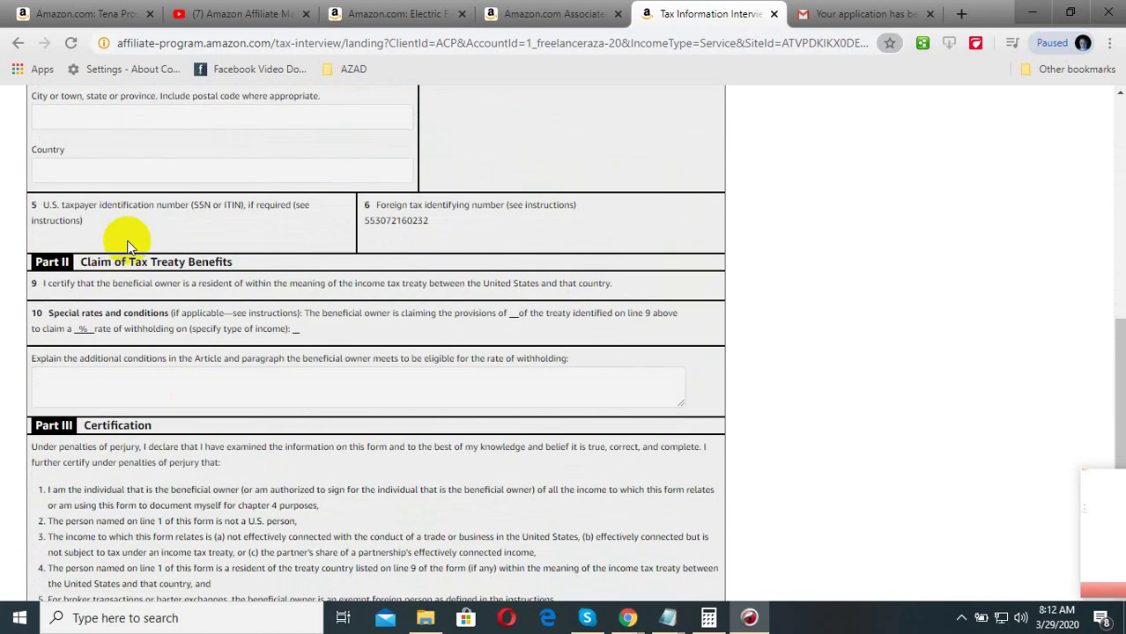
scroll(371, 256, down, 4)
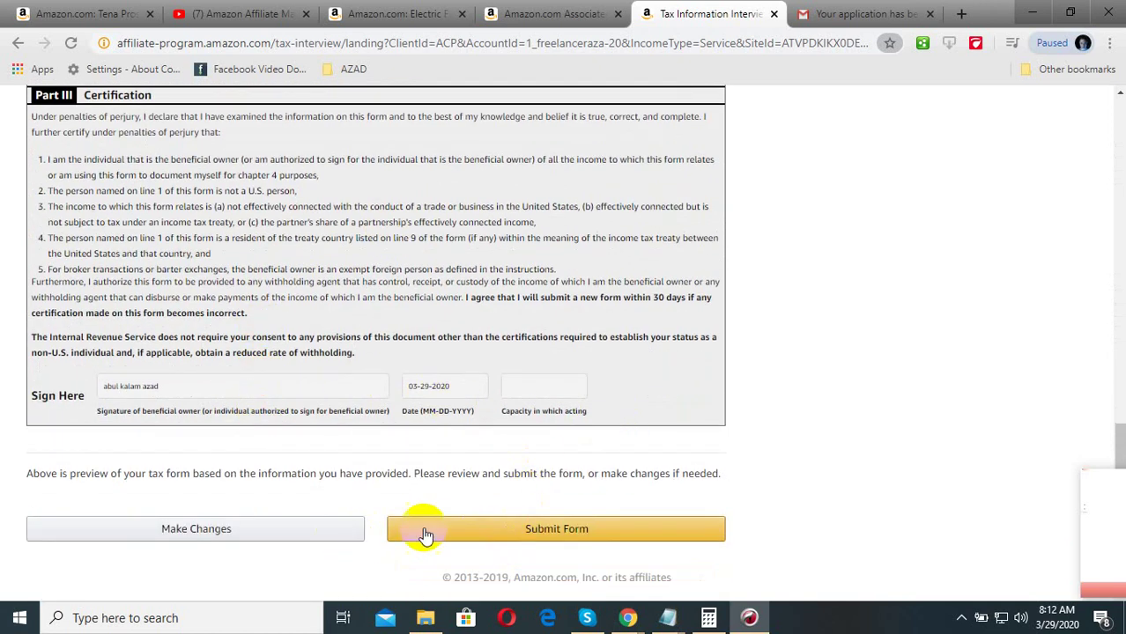
- Submit the W-8BEN form and review the Validated page with its 0.0% withholding rate
click(567, 531)
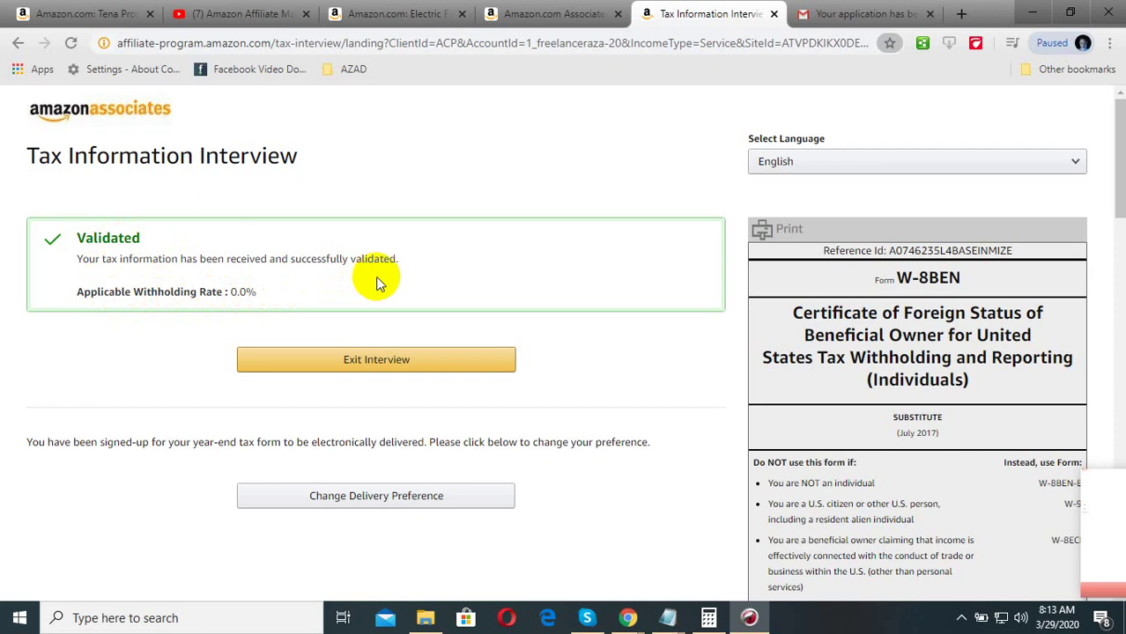
scroll(617, 414, down, 3)
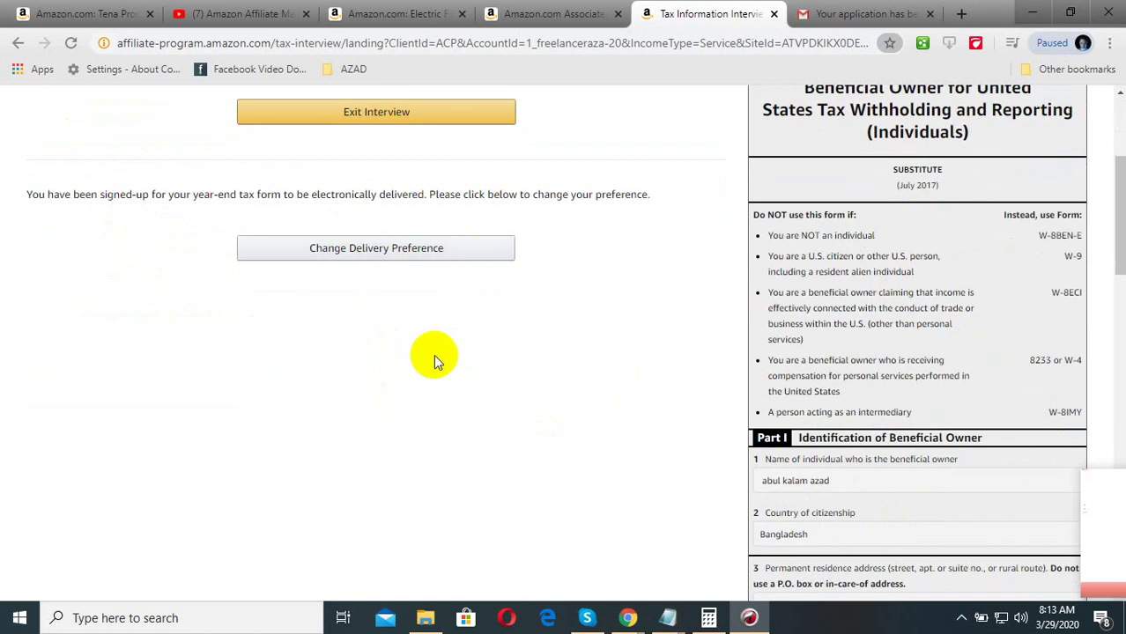
scroll(959, 449, down, 5)
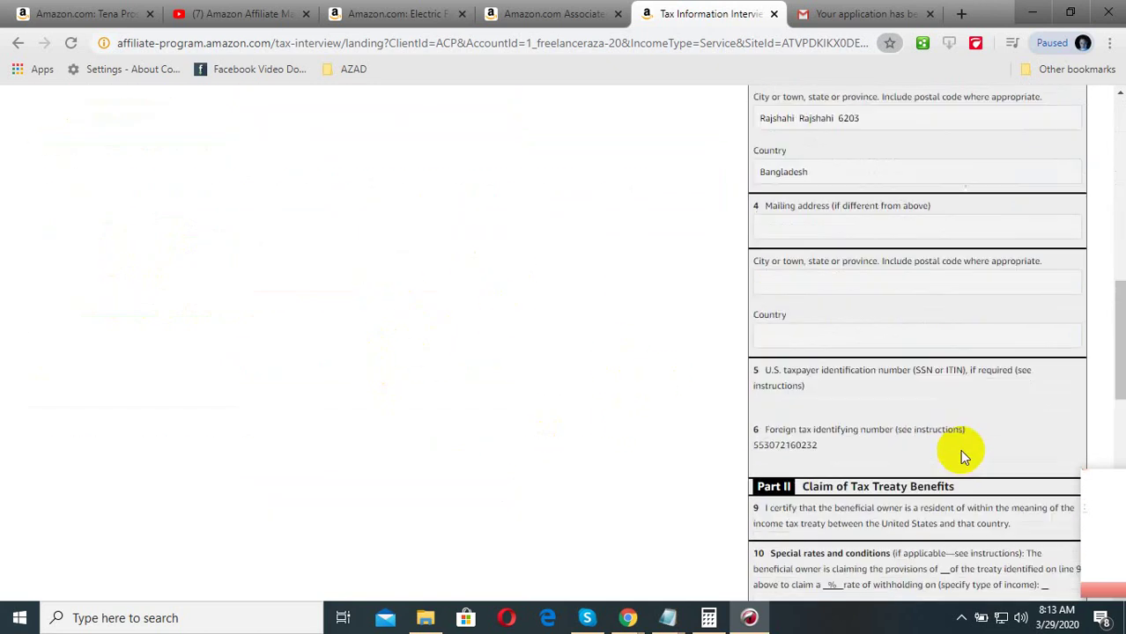
scroll(959, 449, down, 8)
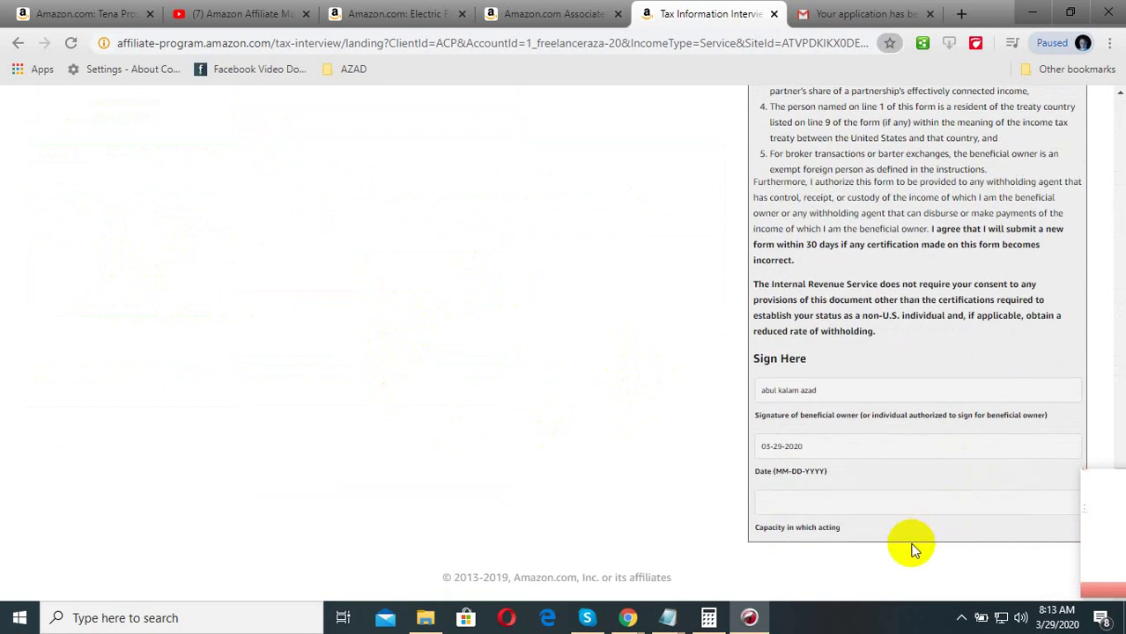
scroll(910, 549, up, 15)
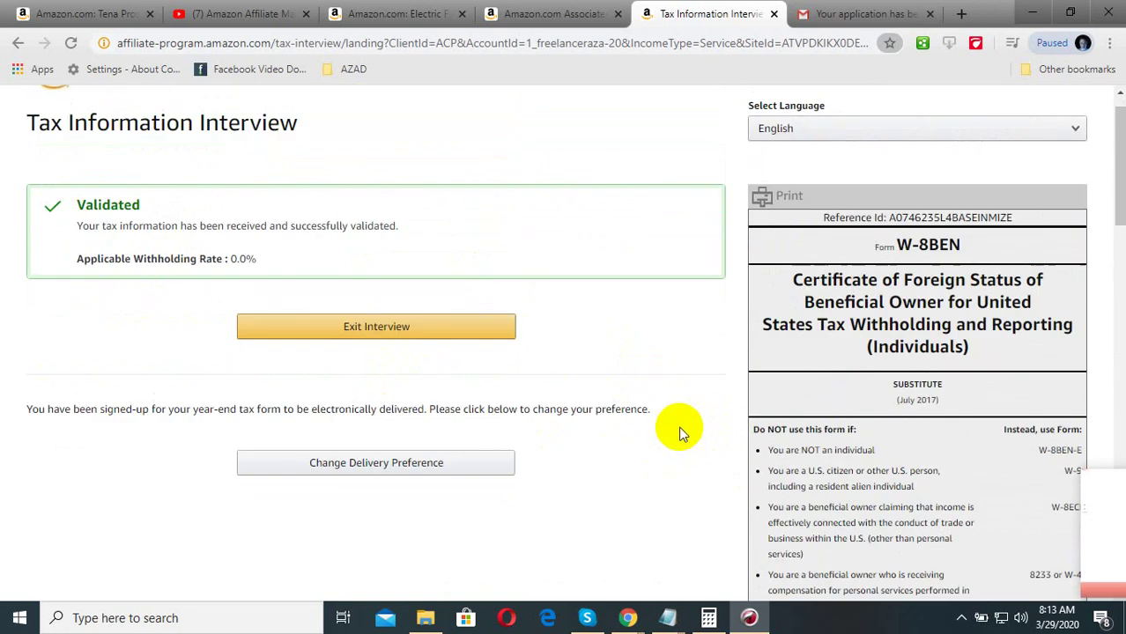
scroll(674, 423, up, 1)
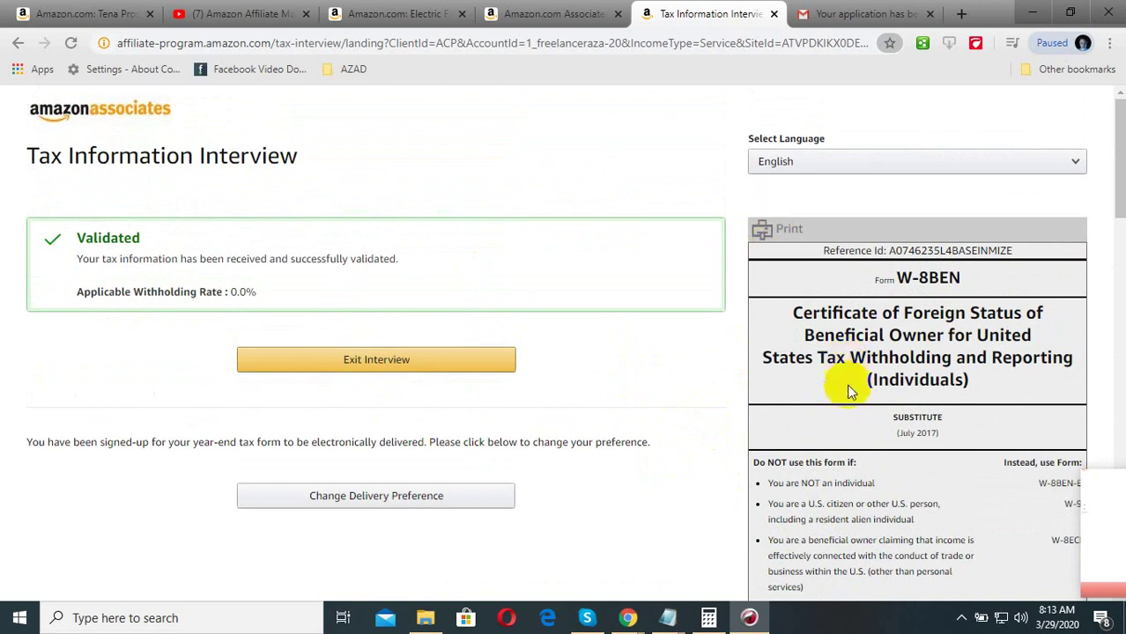
- Print the W-8BEN to PDF in Downloads as 'Tax Information Interview.pdf amazon'
click(761, 229)
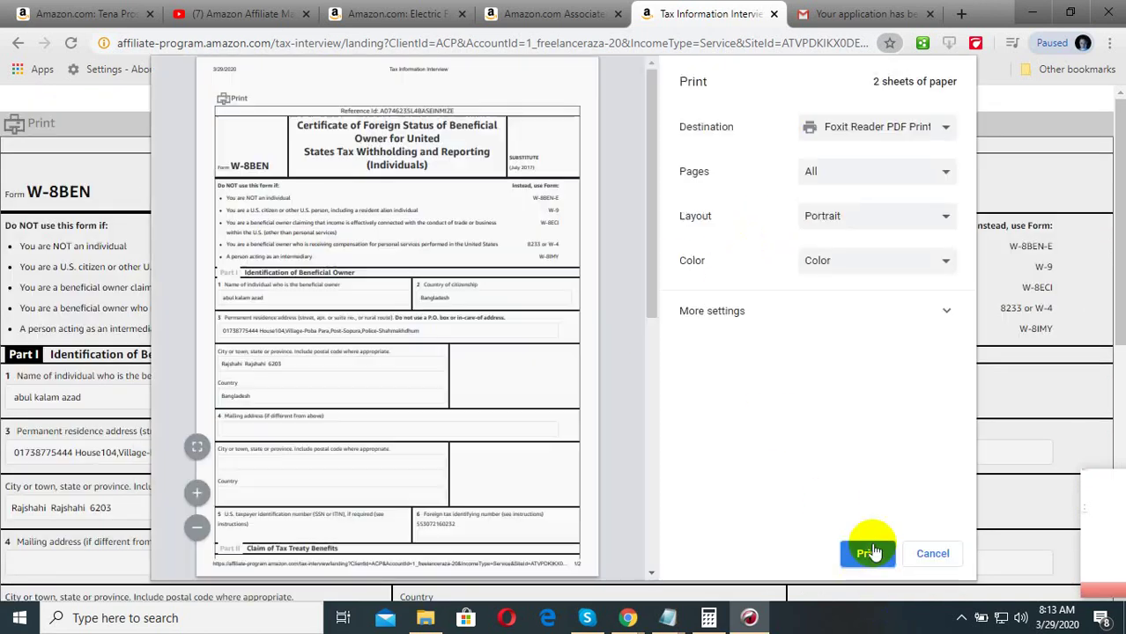
click(869, 556)
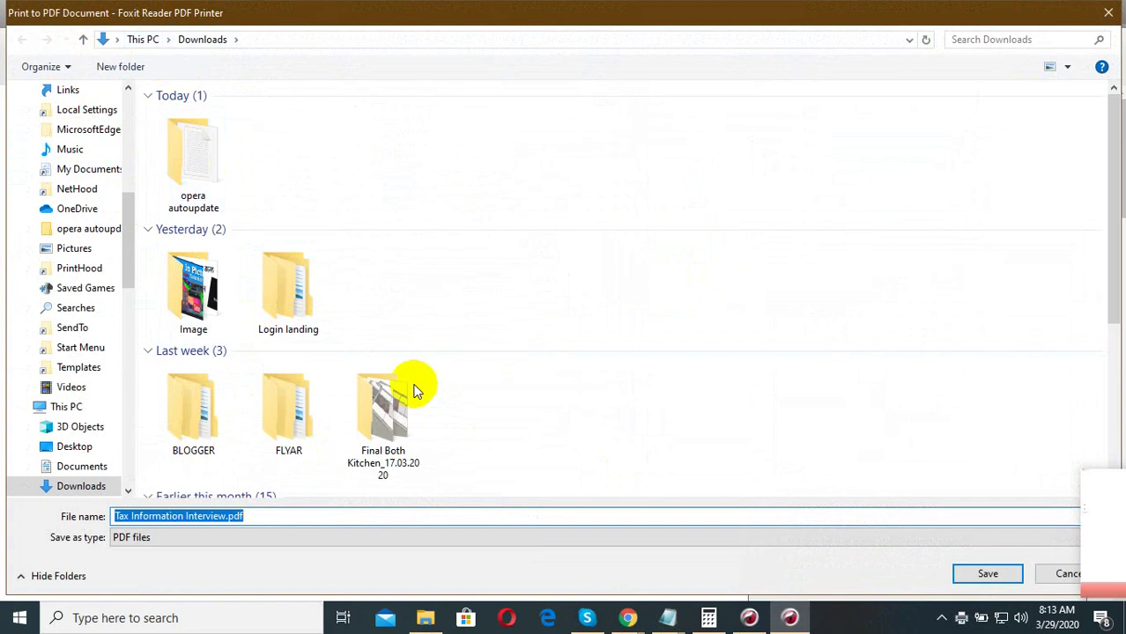
click(285, 517)
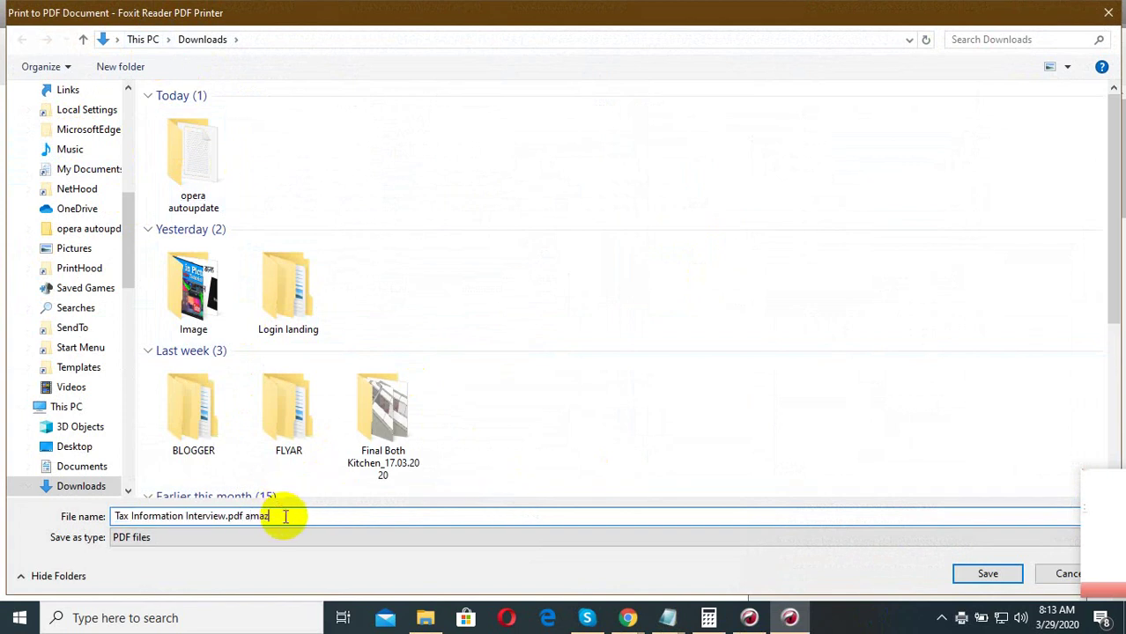
click(988, 573)
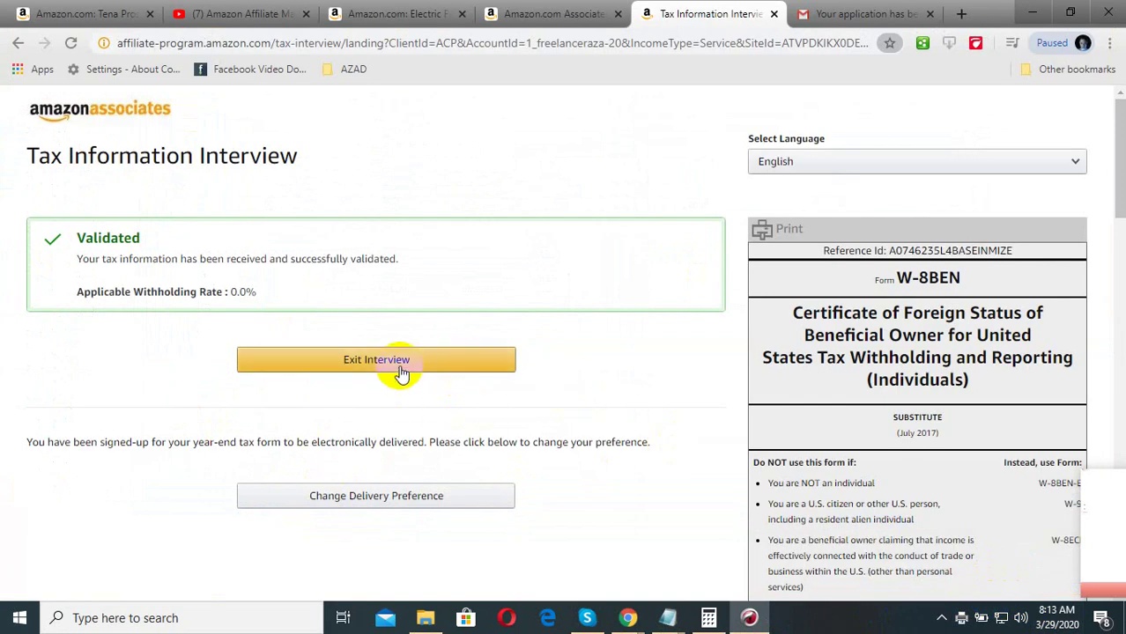
- Switch to the Associates Central tab and open Payment Information to see Tax Status: Completed
scroll(557, 410, down, 5)
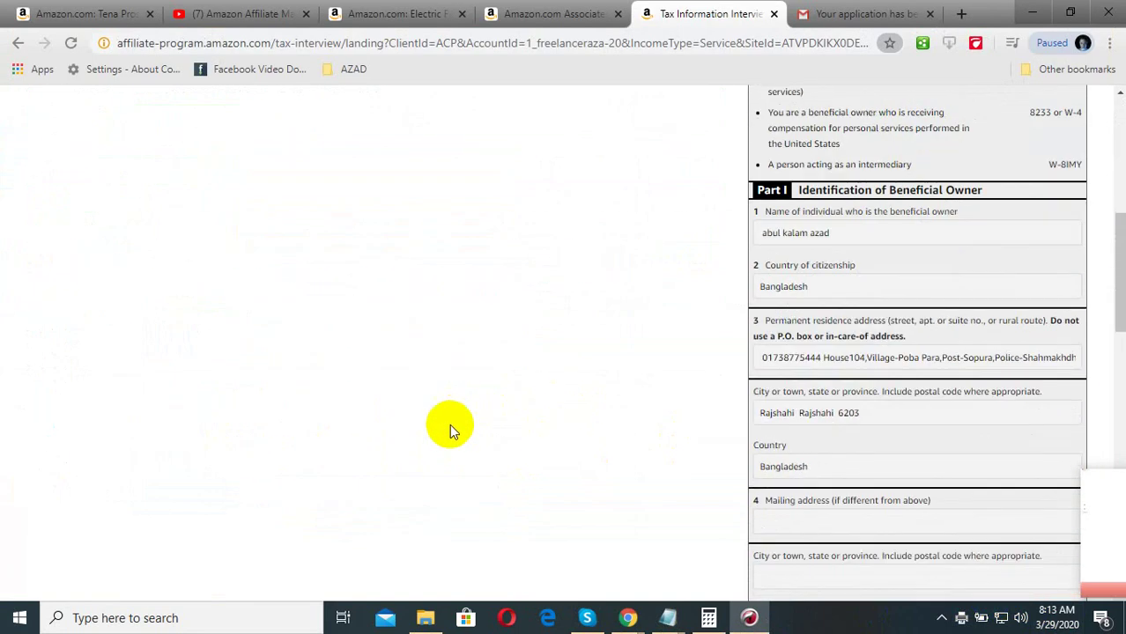
scroll(447, 427, up, 5)
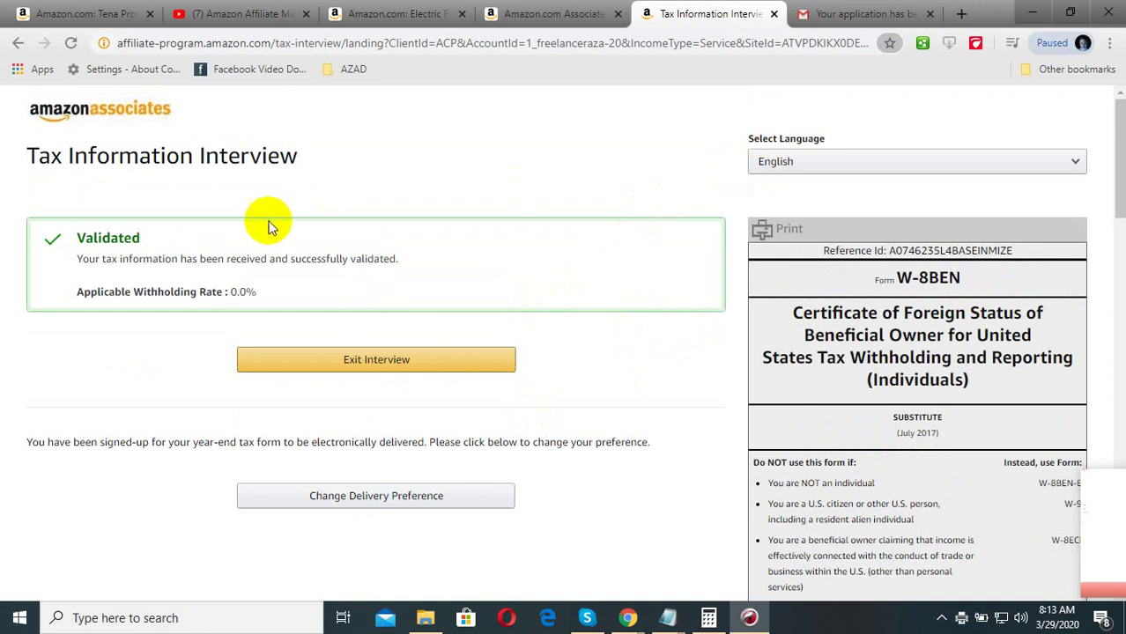
click(544, 8)
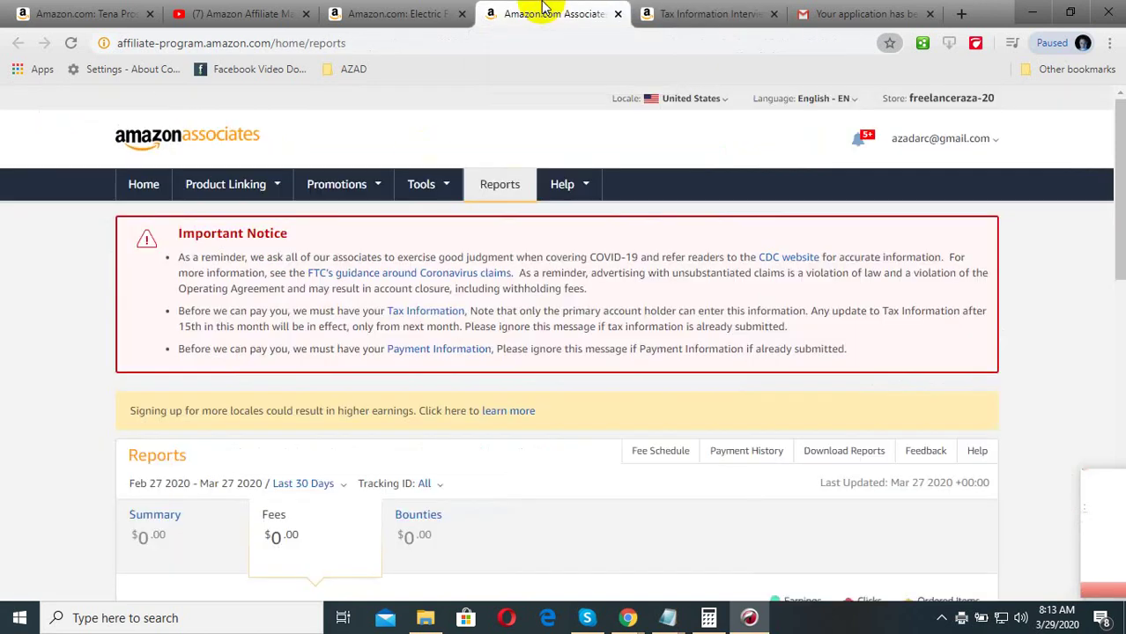
click(459, 349)
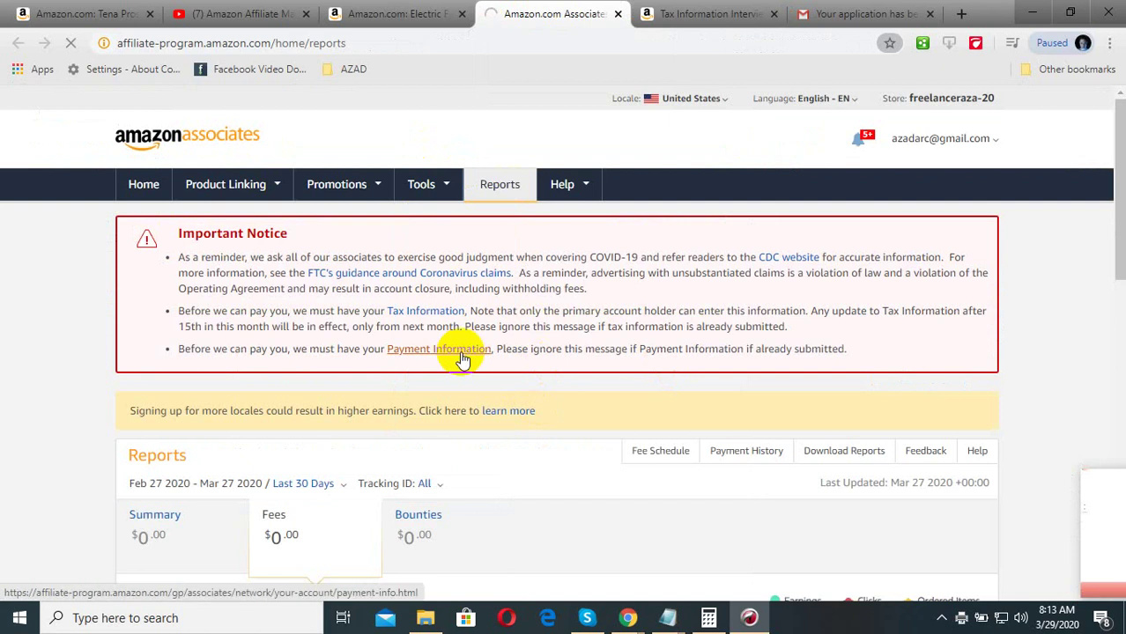
scroll(366, 454, down, 3)
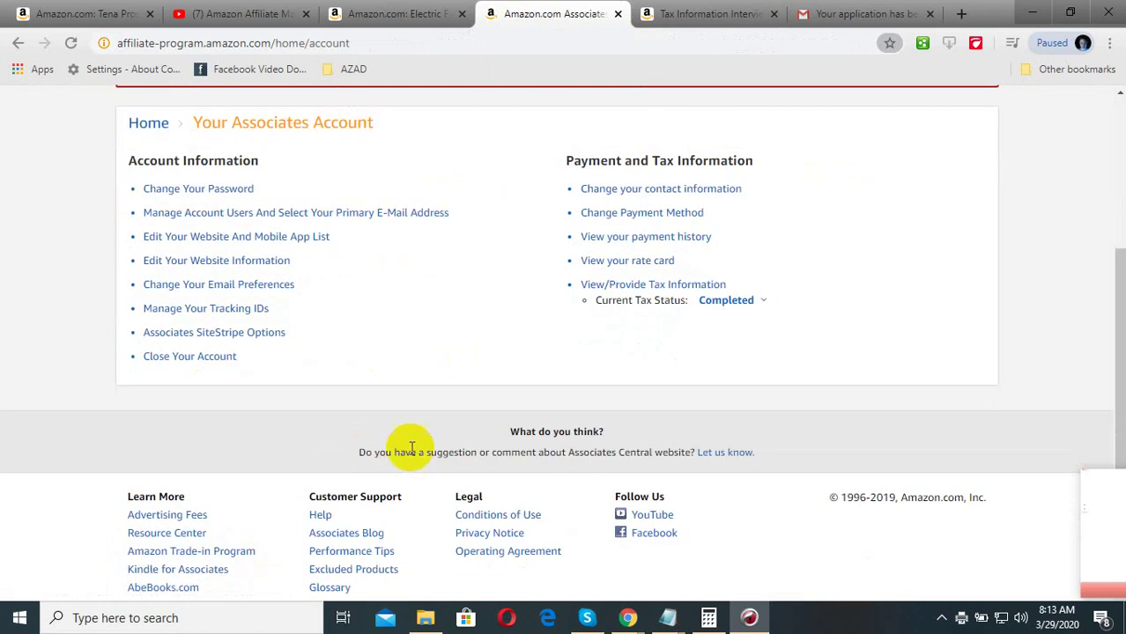
scroll(599, 488, up, 3)
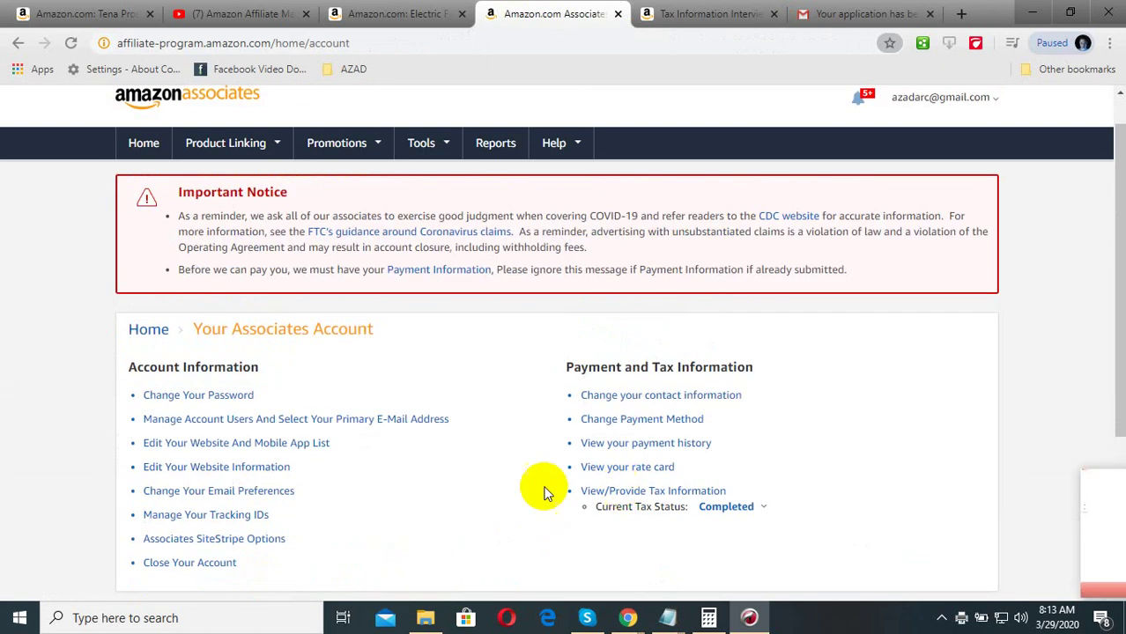
scroll(771, 198, up, 1)
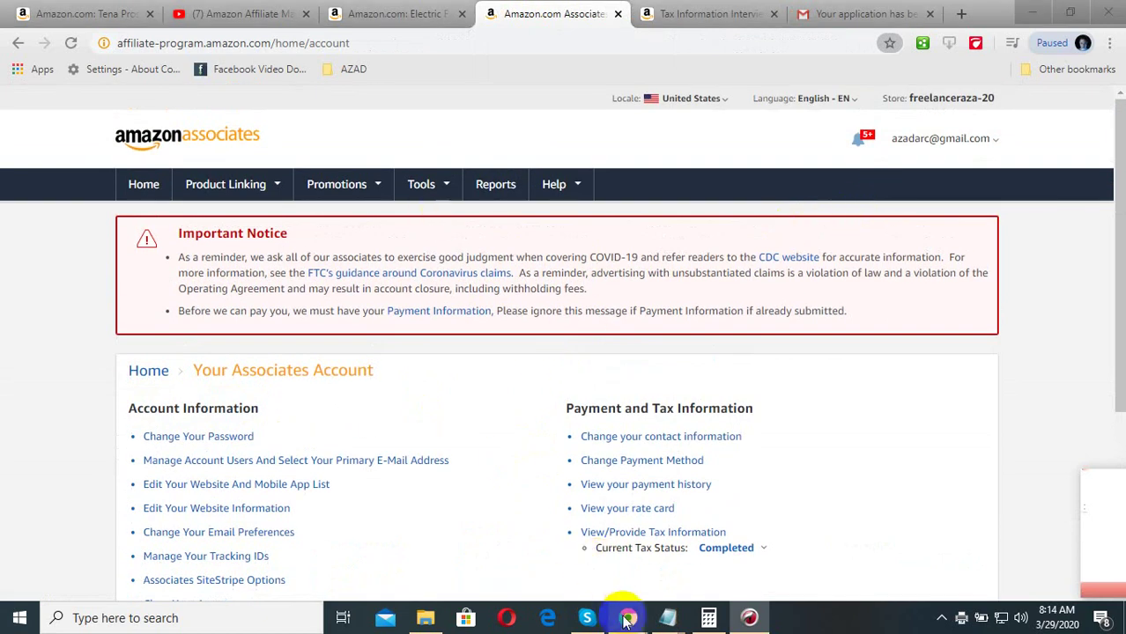
- Bring the Payoneer dashboard forward and look over the Amazon transaction's description
mouse_move(627, 617)
click(541, 559)
scroll(364, 389, down, 8)
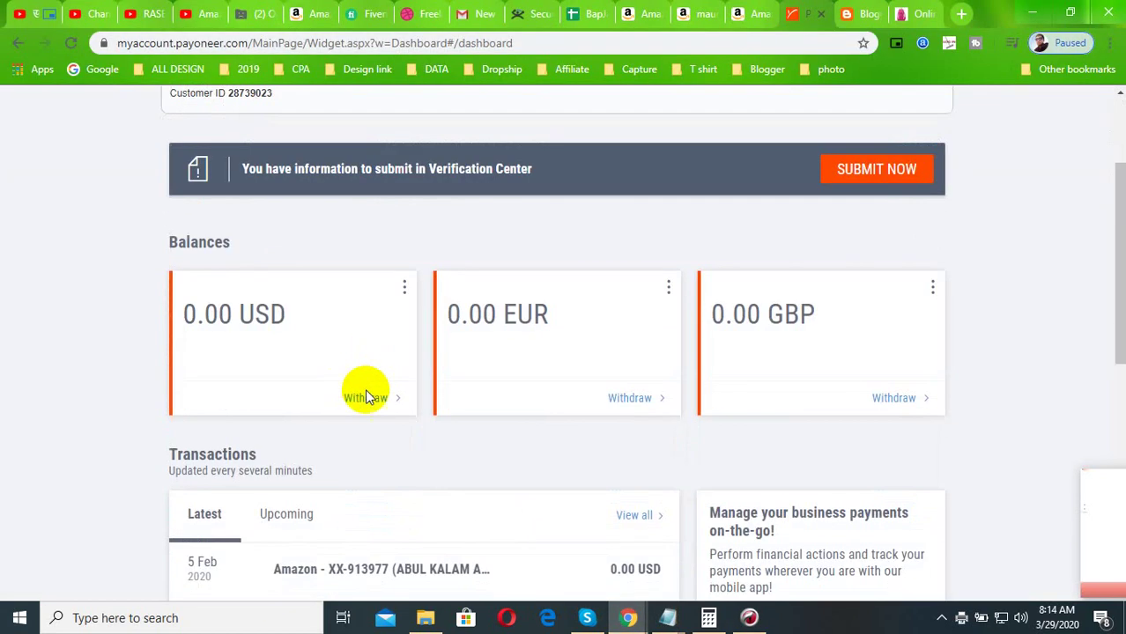
drag(263, 236, 476, 236)
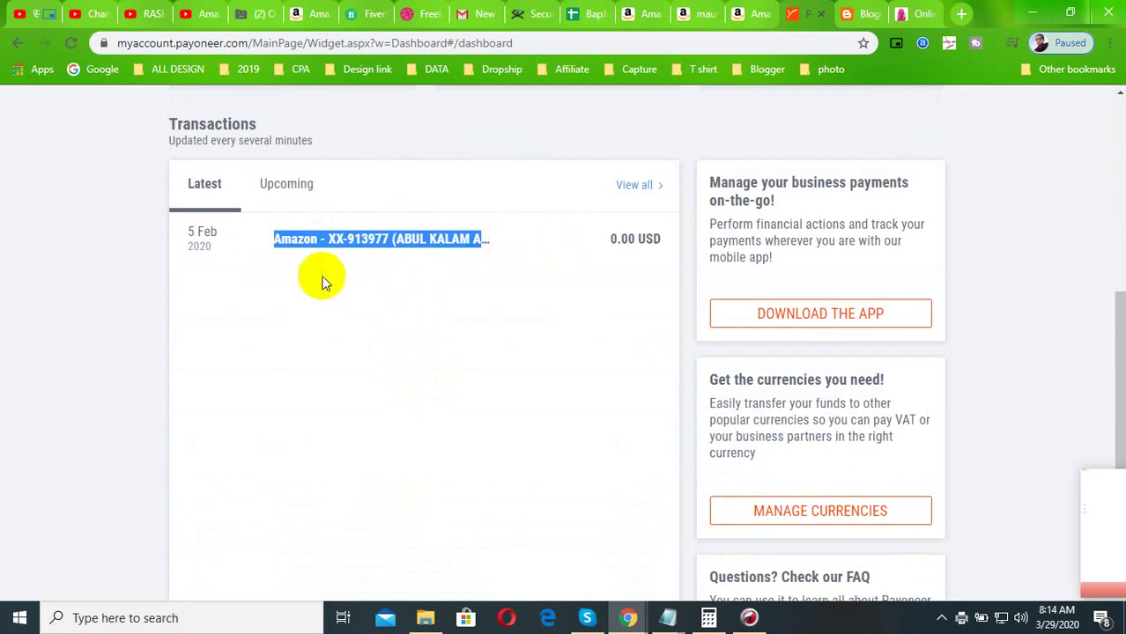
scroll(406, 314, up, 5)
scroll(409, 333, up, 1)
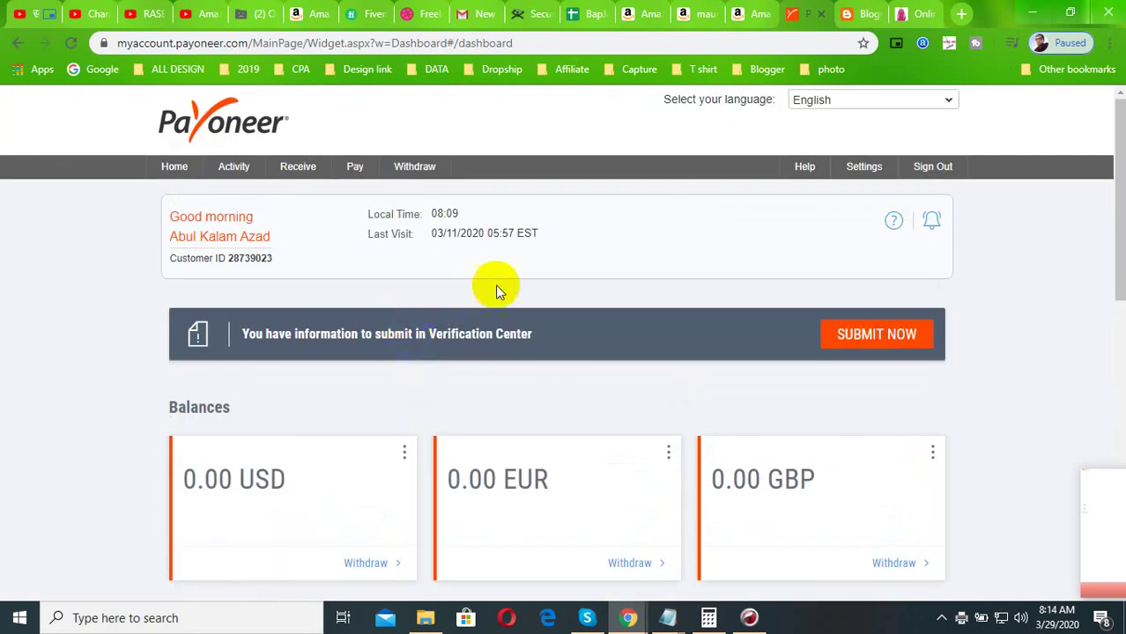
- Start a withdrawal to the linked bank account with USD Balance as the source
mouse_move(407, 172)
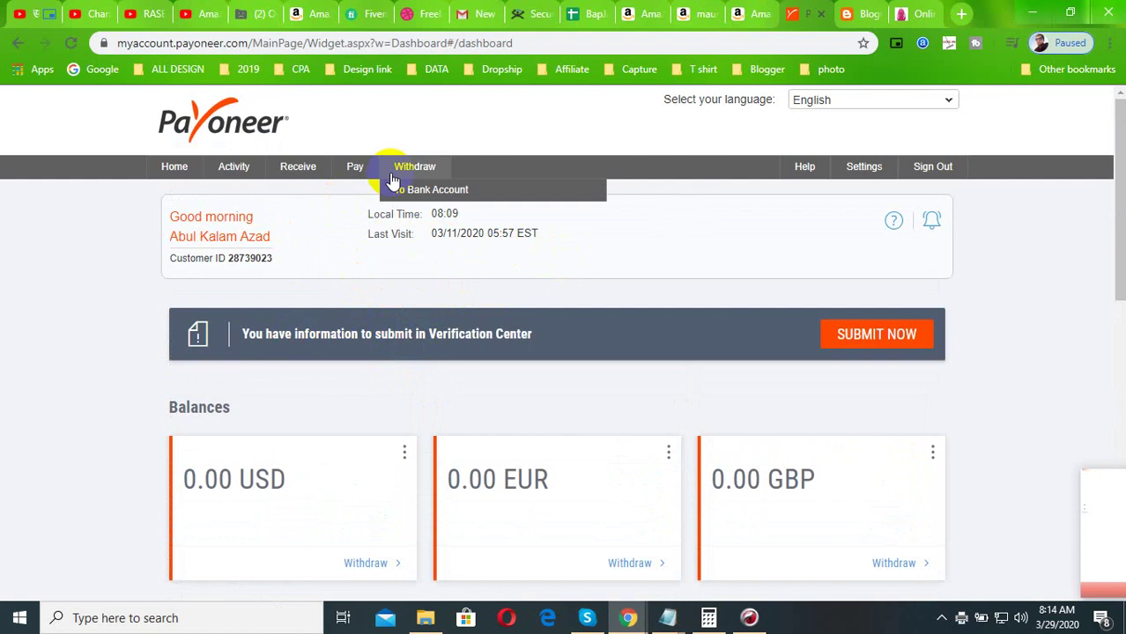
click(429, 192)
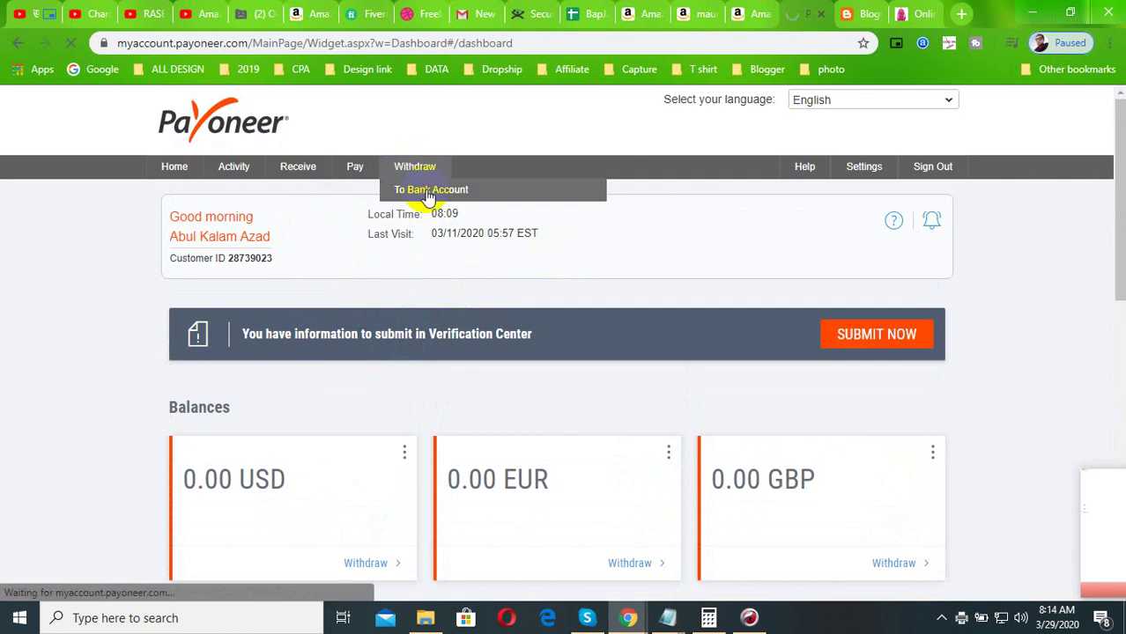
scroll(349, 412, down, 2)
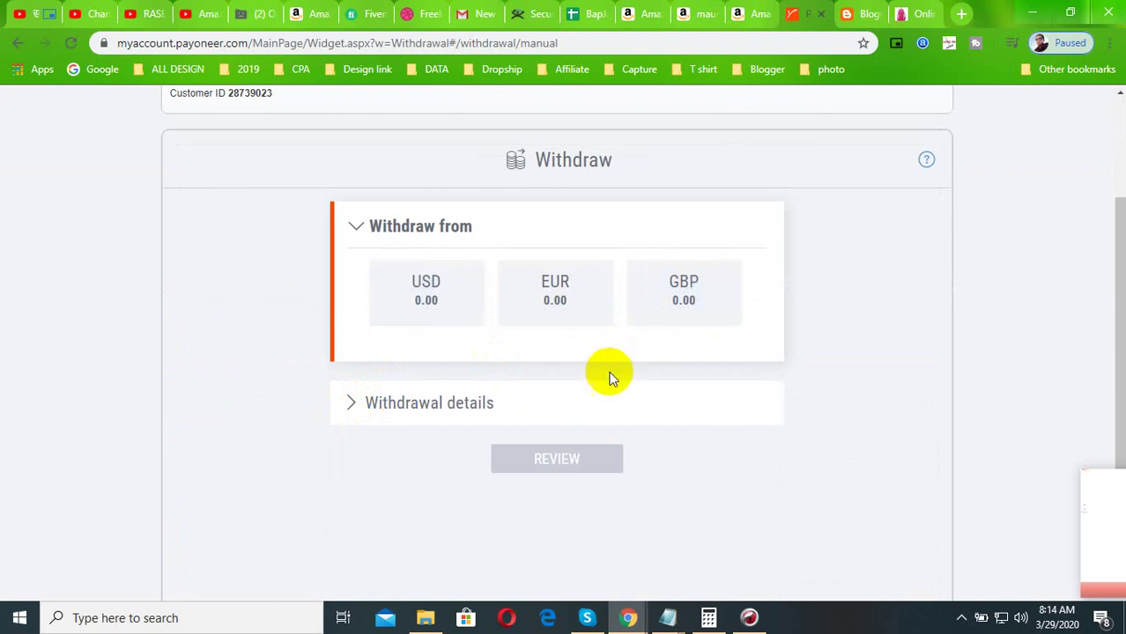
click(431, 301)
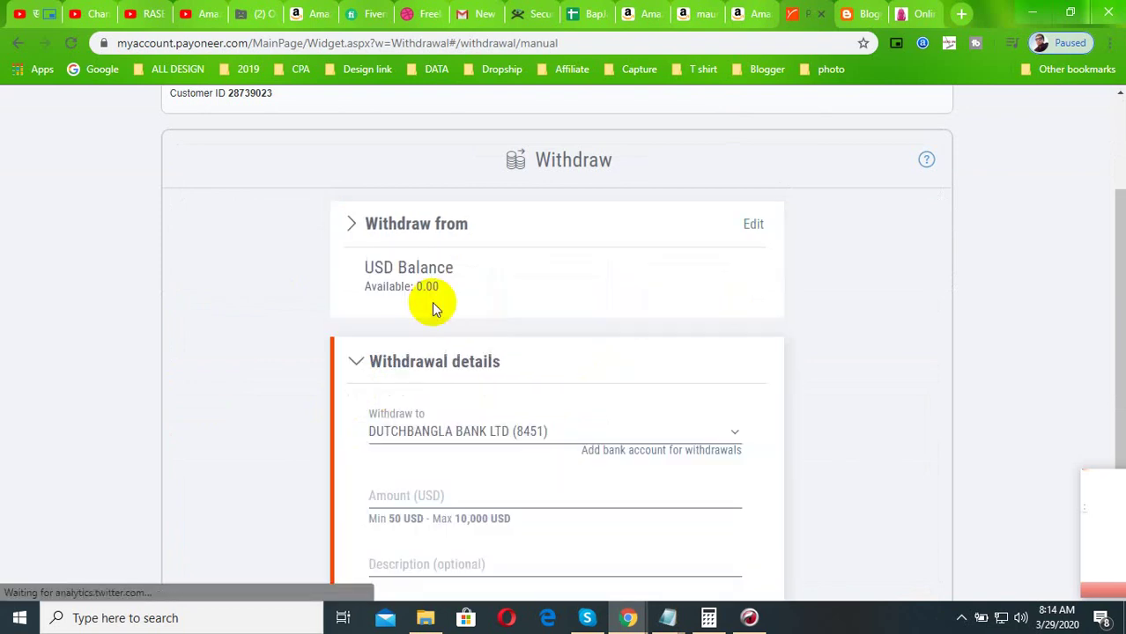
scroll(432, 302, down, 2)
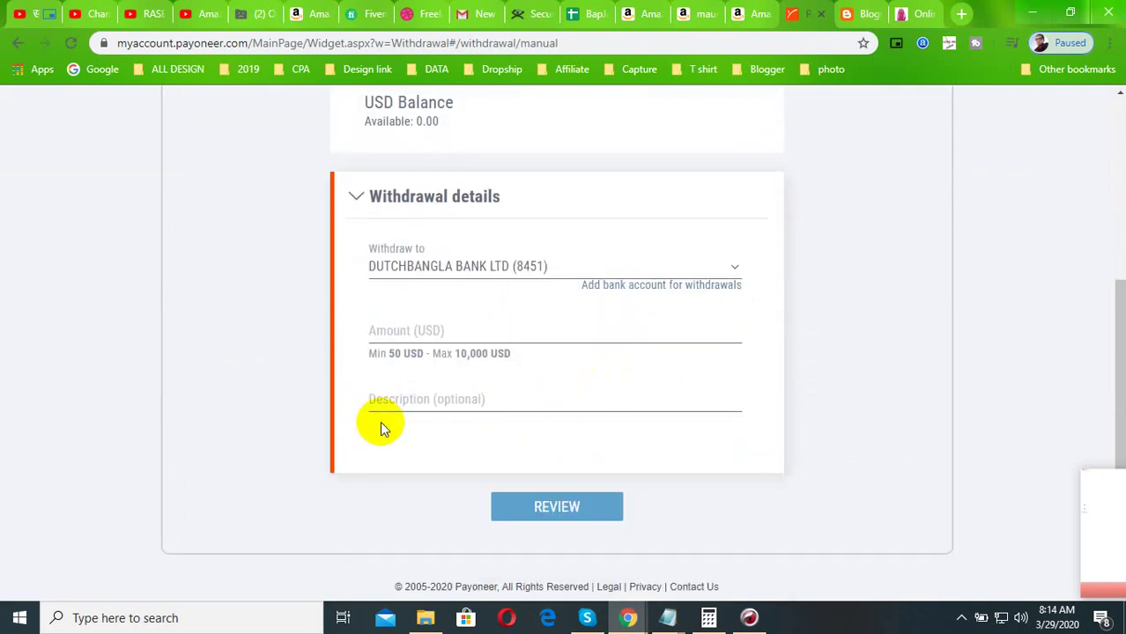
scroll(290, 361, up, 3)
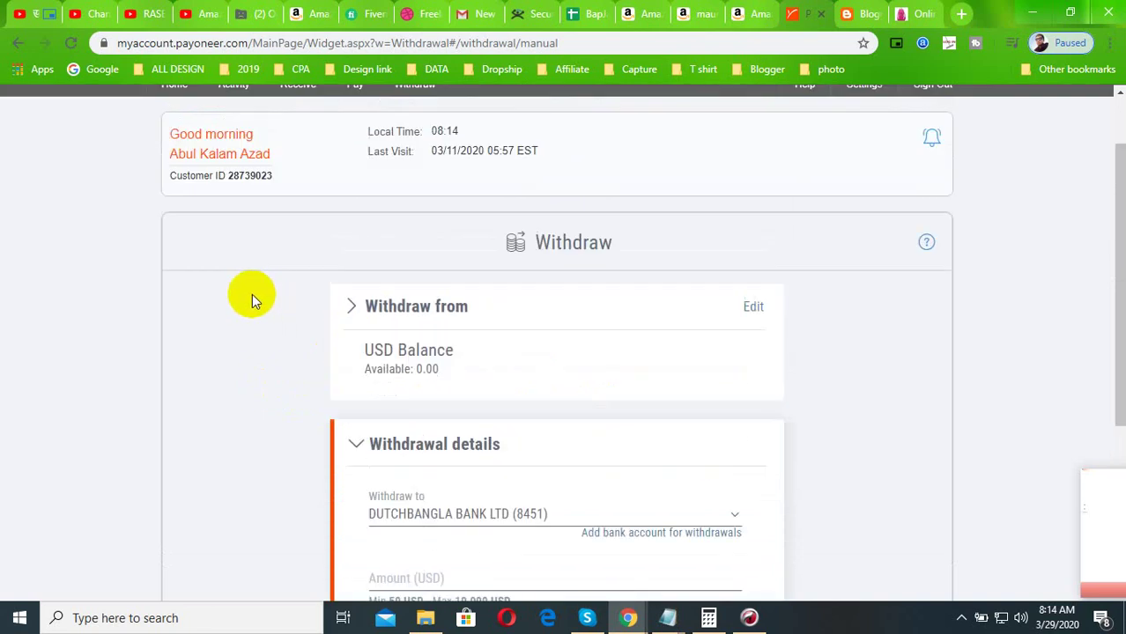
scroll(264, 295, up, 1)
- Open Receive > Global Payment Service and view the USD, GBP and EUR receiving accounts
mouse_move(267, 174)
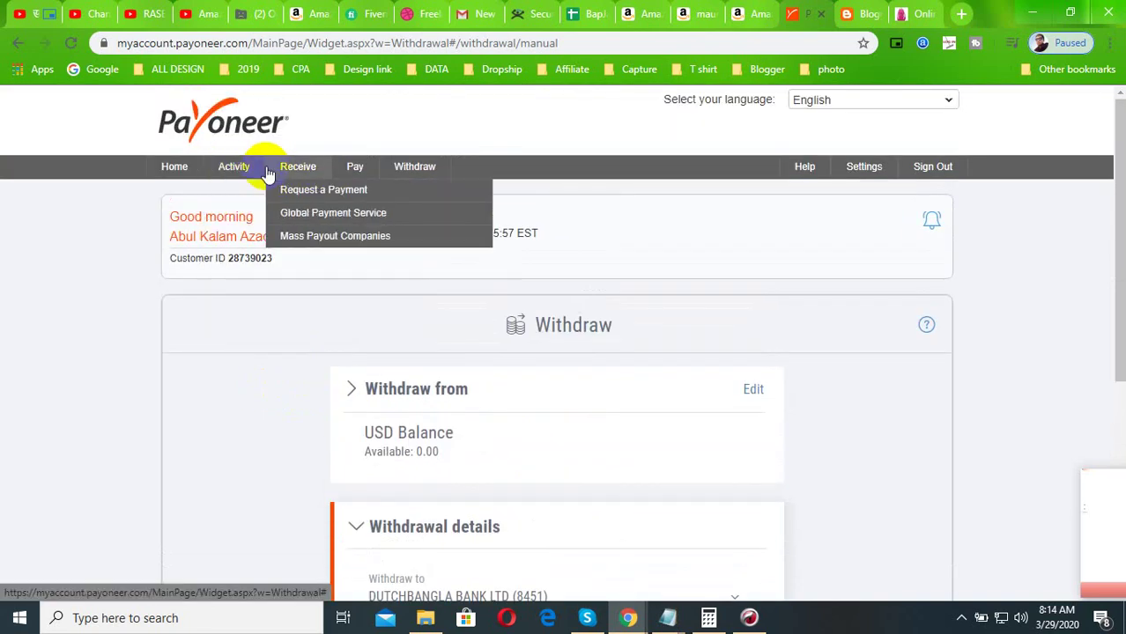
click(291, 212)
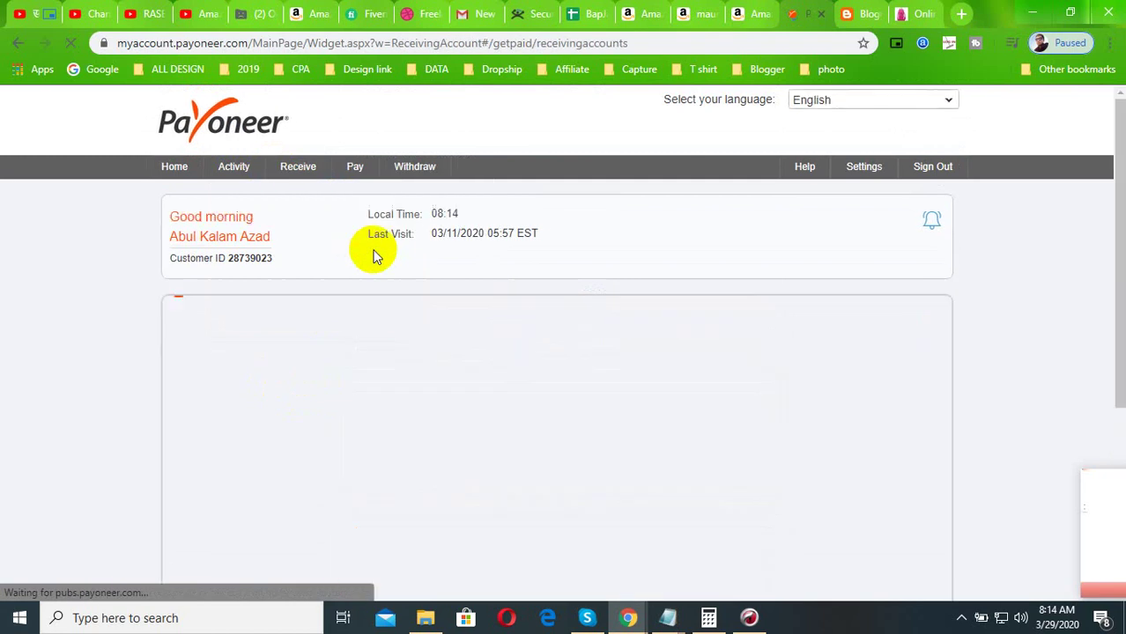
scroll(300, 392, down, 2)
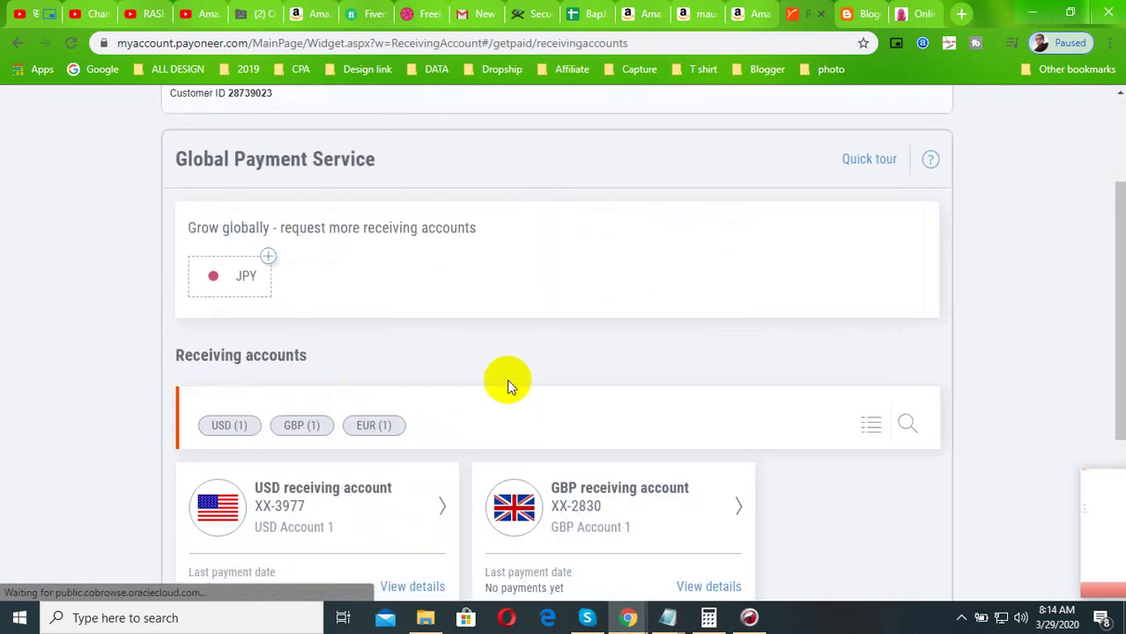
scroll(546, 392, down, 3)
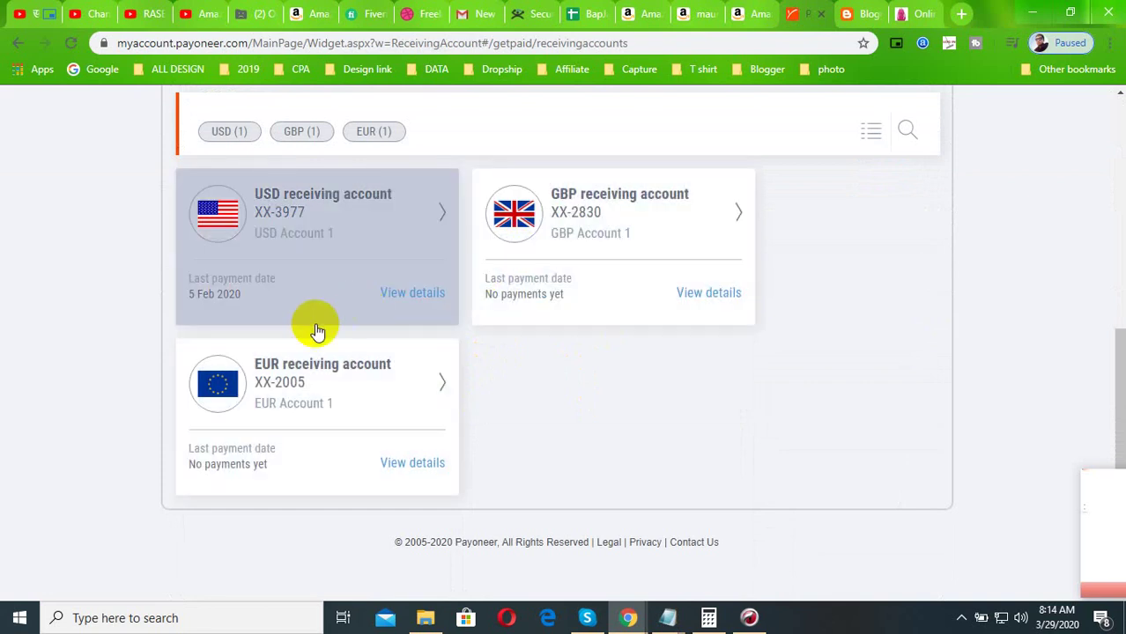
scroll(568, 419, up, 5)
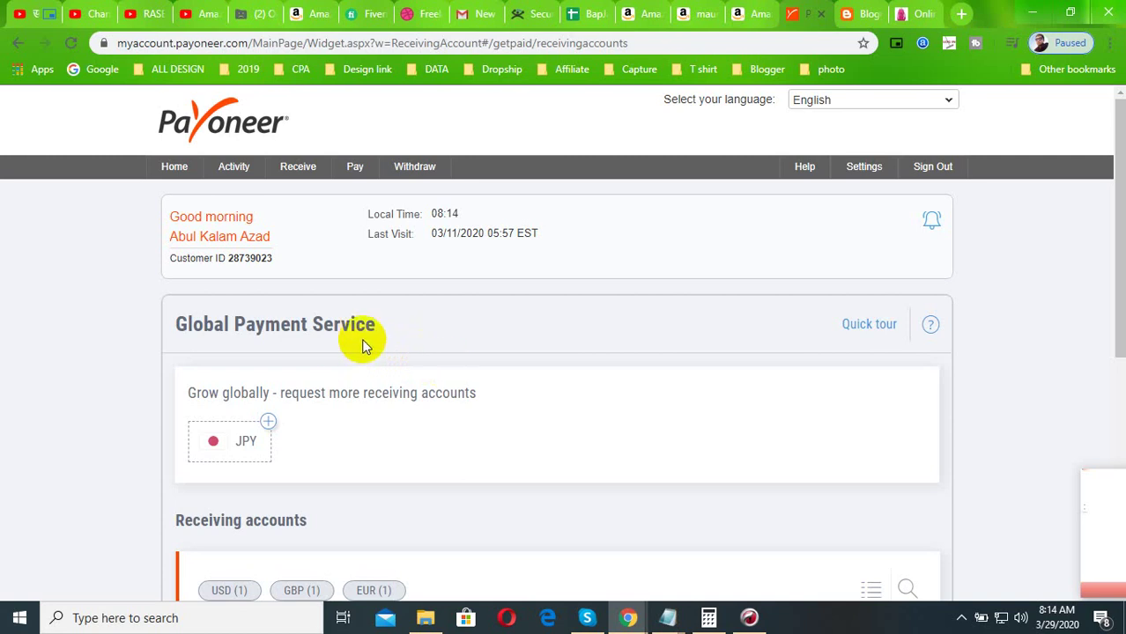
click(1000, 256)
scroll(628, 515, down, 5)
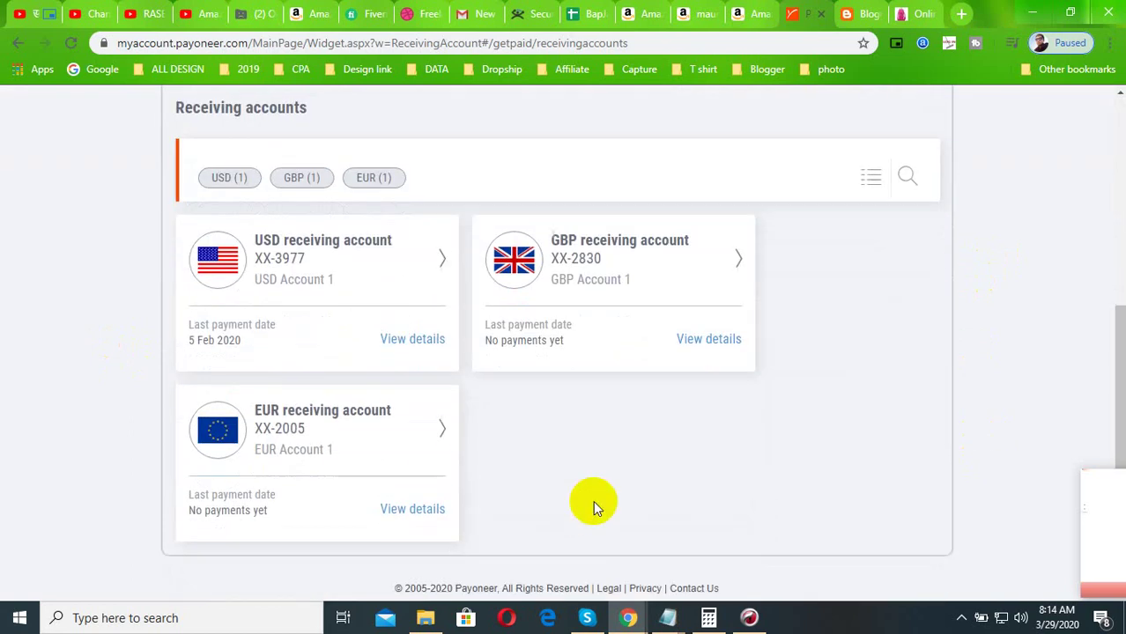
scroll(593, 500, down, 1)
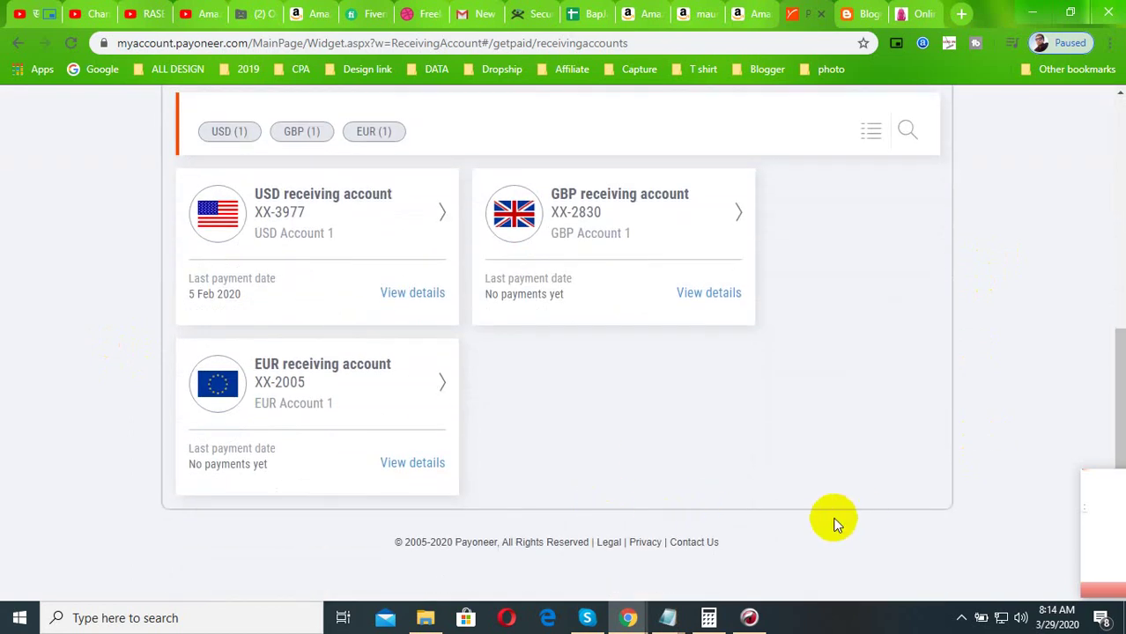
click(961, 618)
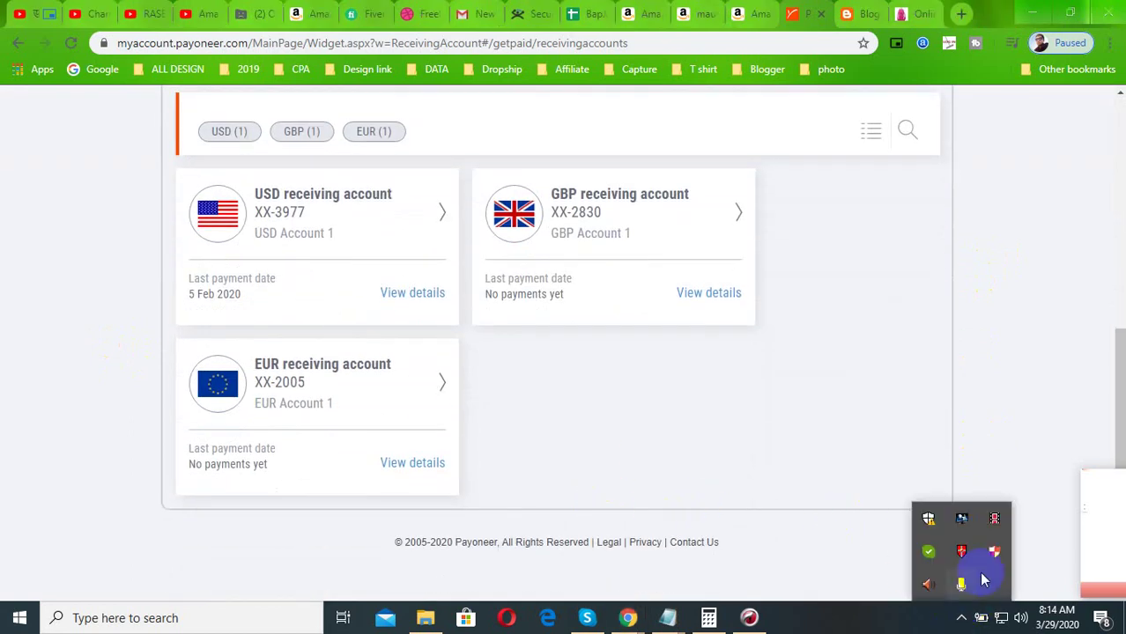